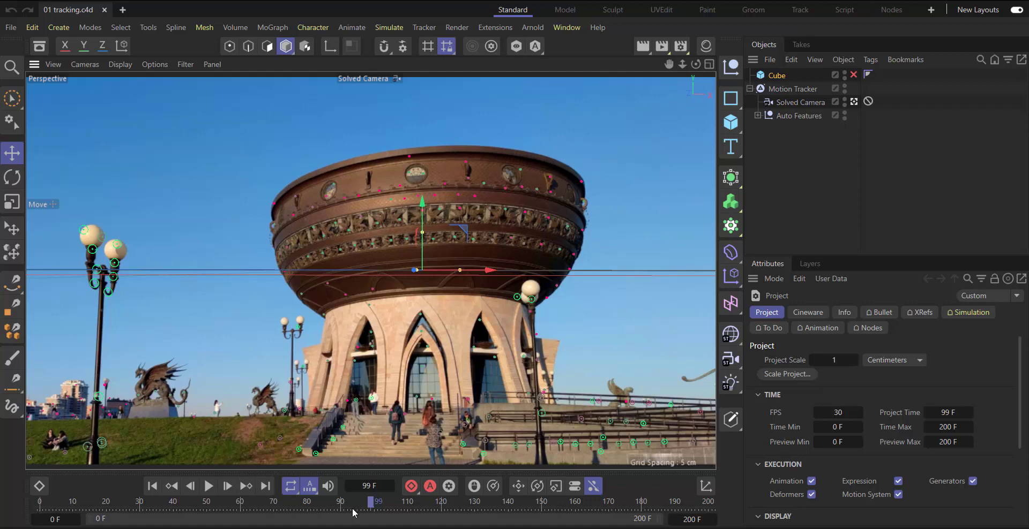
Scrub the tracked footage to frame 200 and switch the viewport from the Solved Camera to the default camera.
left_click_drag(370, 506, 708, 503)
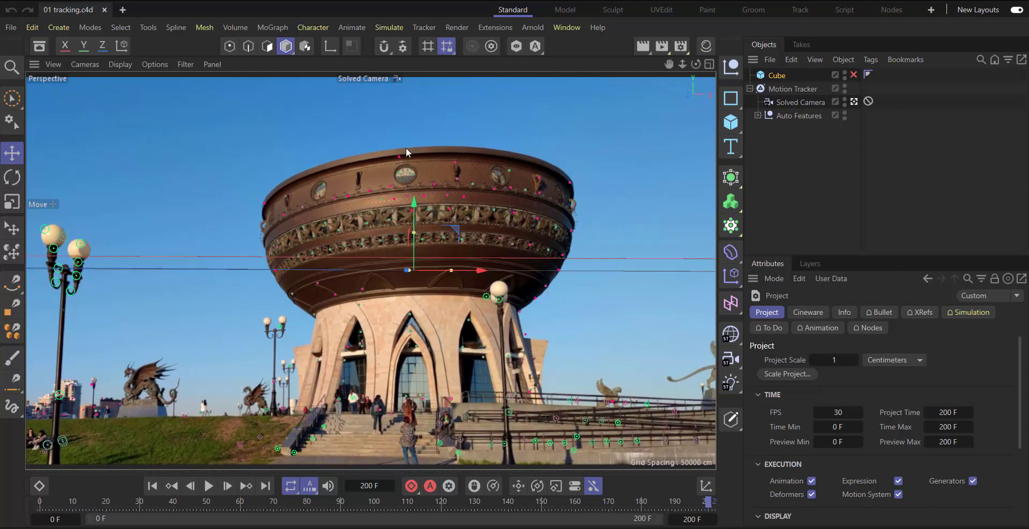
left_click(855, 102)
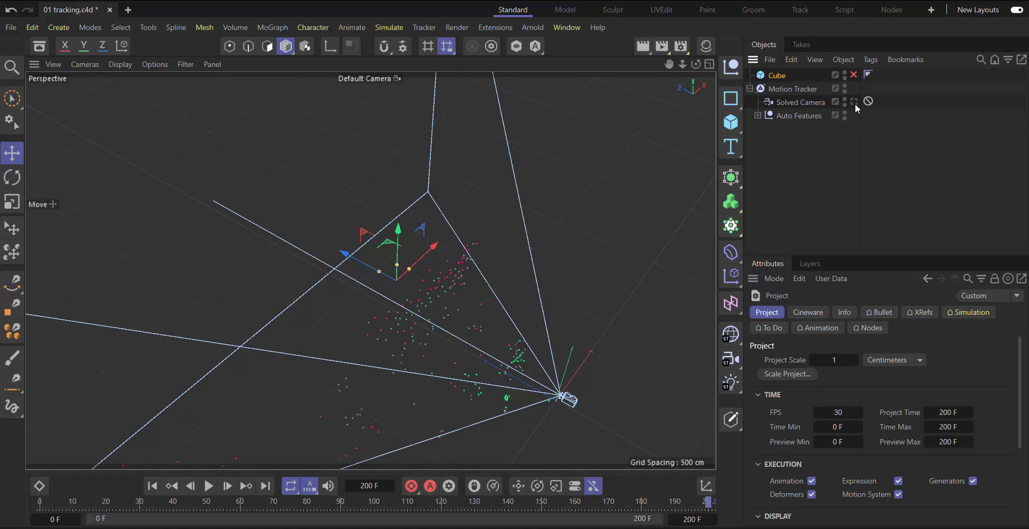
left_click(854, 101)
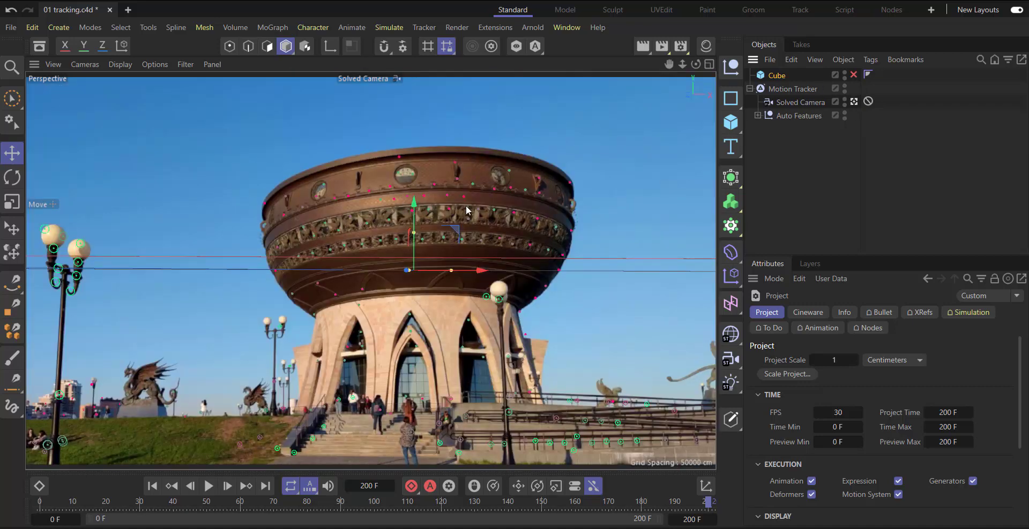
left_click(853, 102)
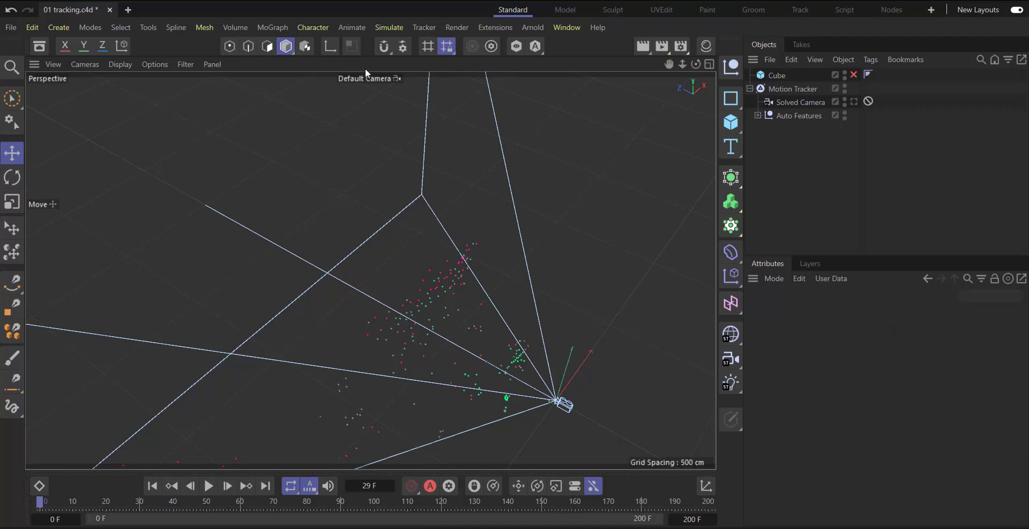
Add a particle Emitter and move it away from the origin along its Z axis, beyond the tracked feature points.
left_click(394, 28)
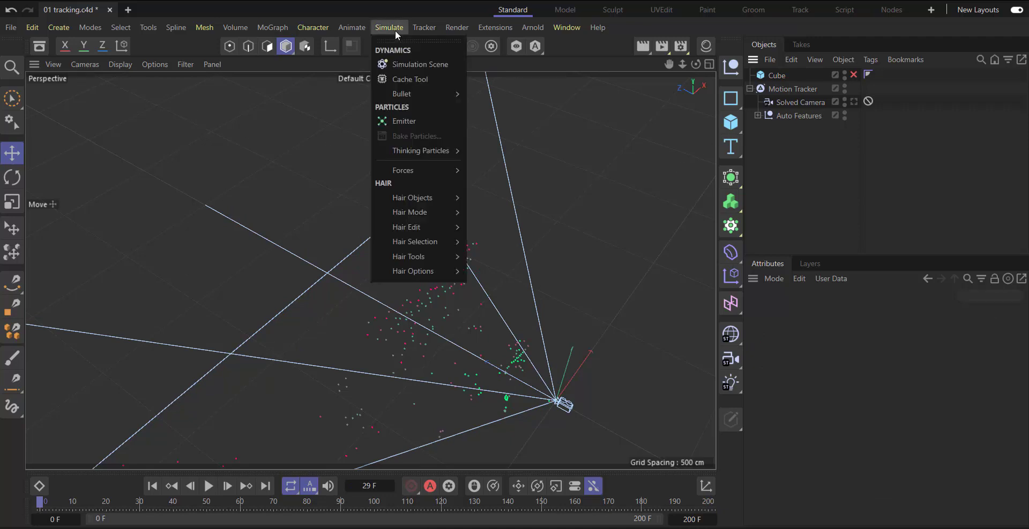
left_click(413, 122)
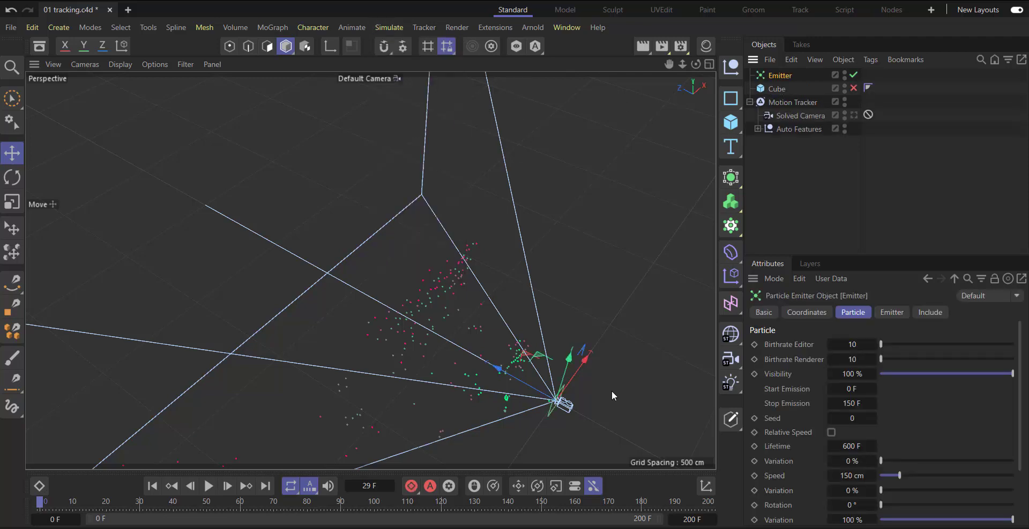
left_click_drag(492, 363, 337, 245)
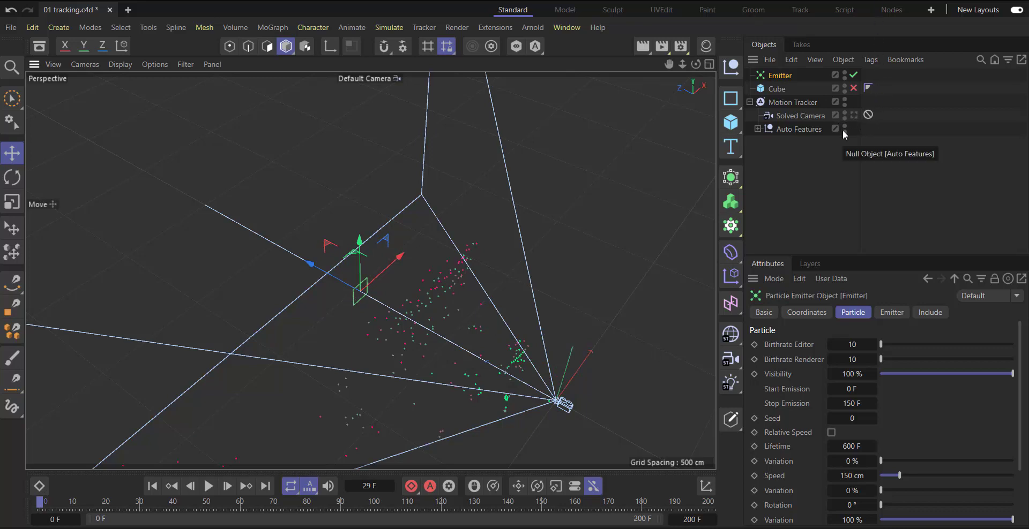
Collapse the Motion Tracker hierarchy and hide it in both the editor and the renderer.
left_click(749, 102)
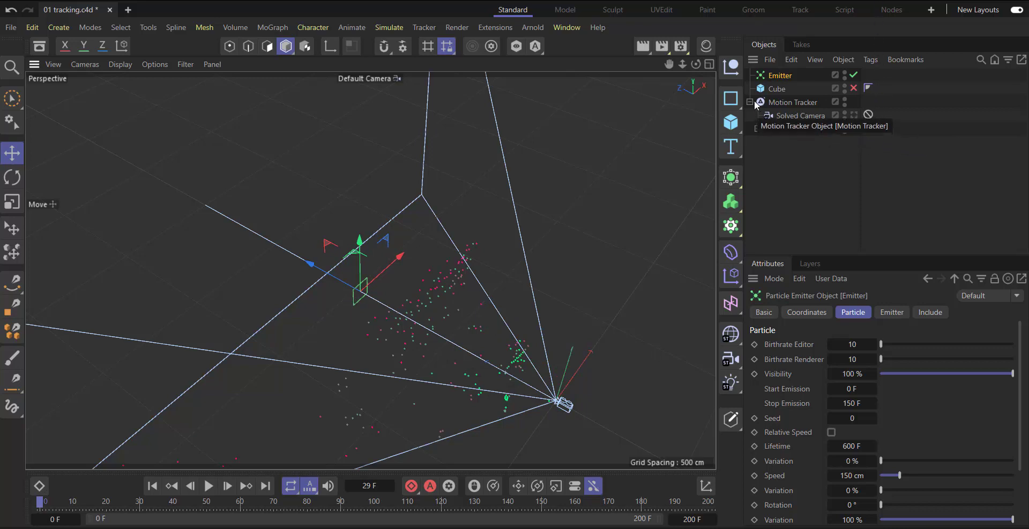
left_click(837, 106, "alt")
left_click(837, 106, "alt")
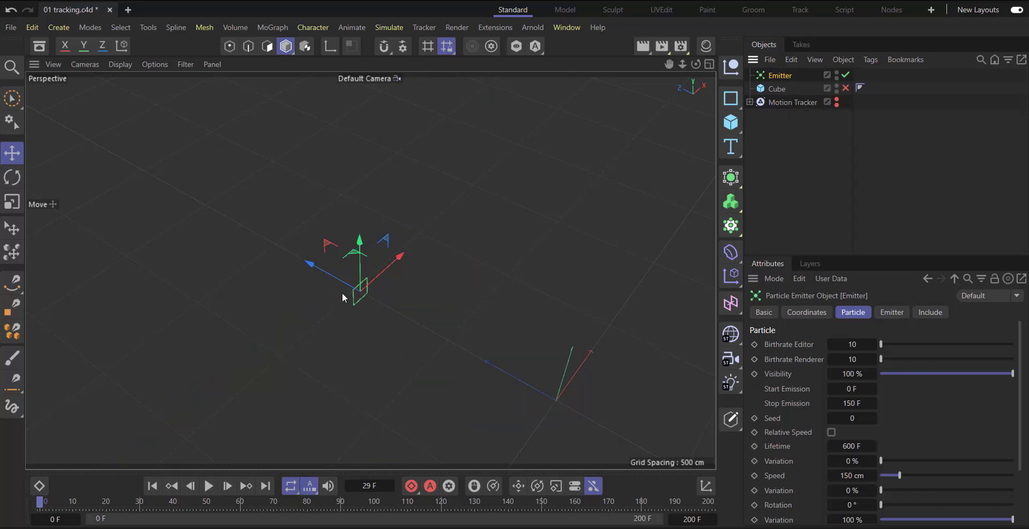
Play the animation to watch the emitter's particles from the side, and rewind to frame 0.
scroll(375, 294, "up", 8)
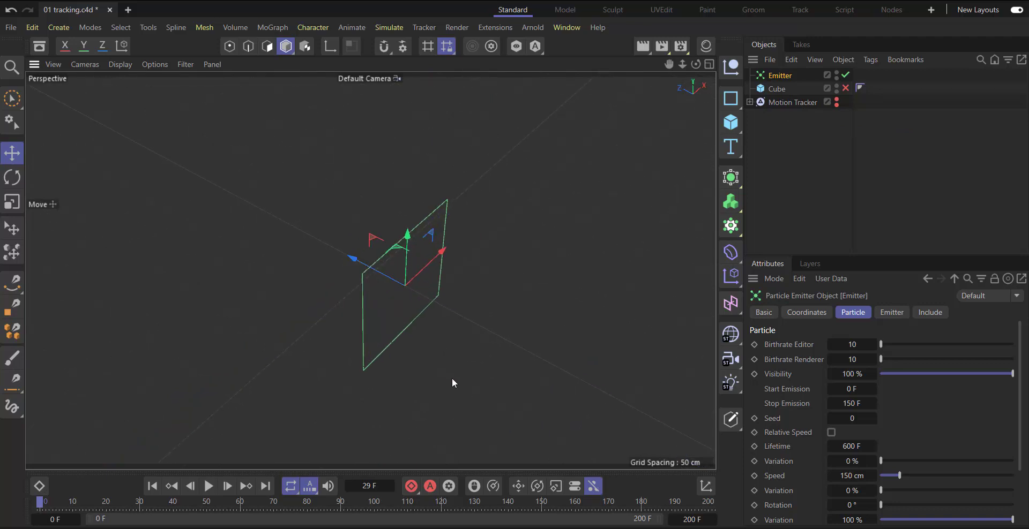
left_click_drag(452, 378, 468, 298, "alt")
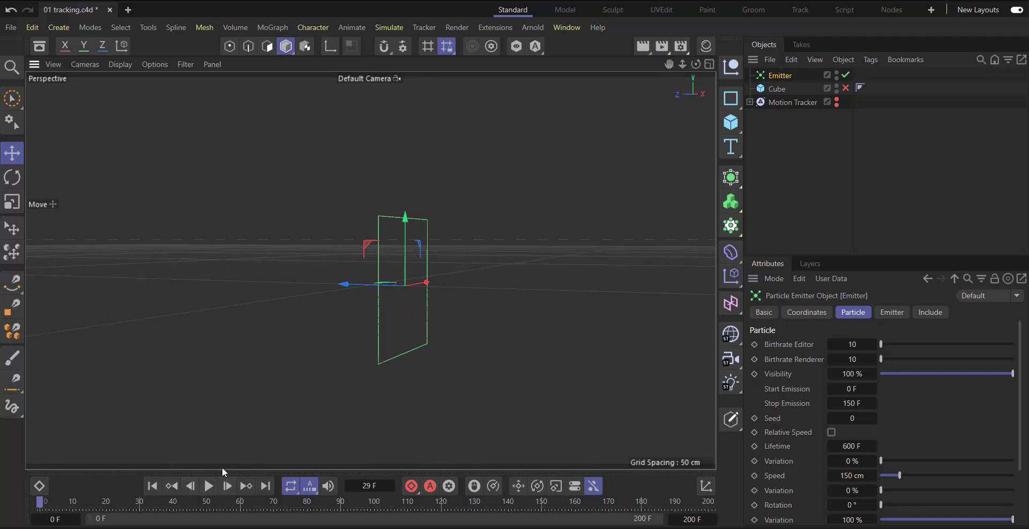
left_click(209, 486)
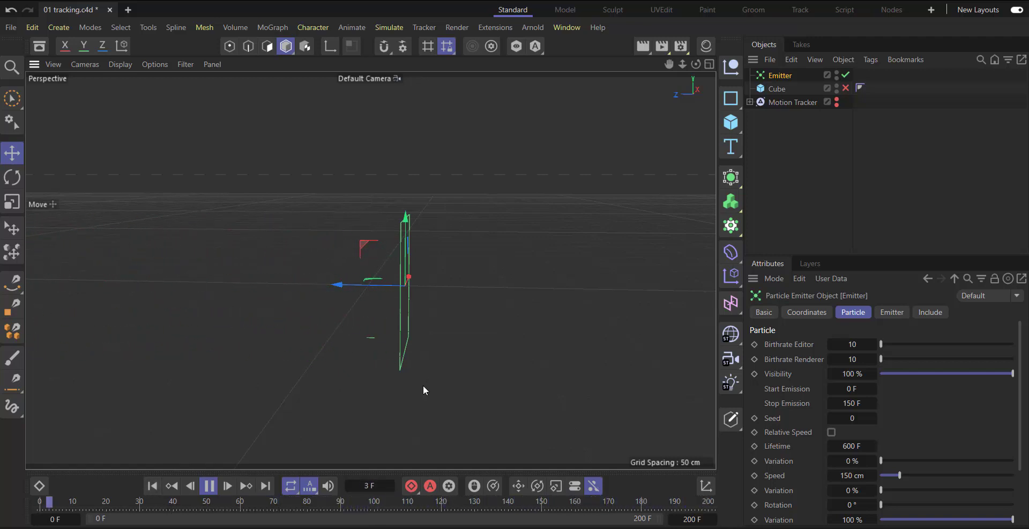
left_click(207, 487)
left_click(152, 486)
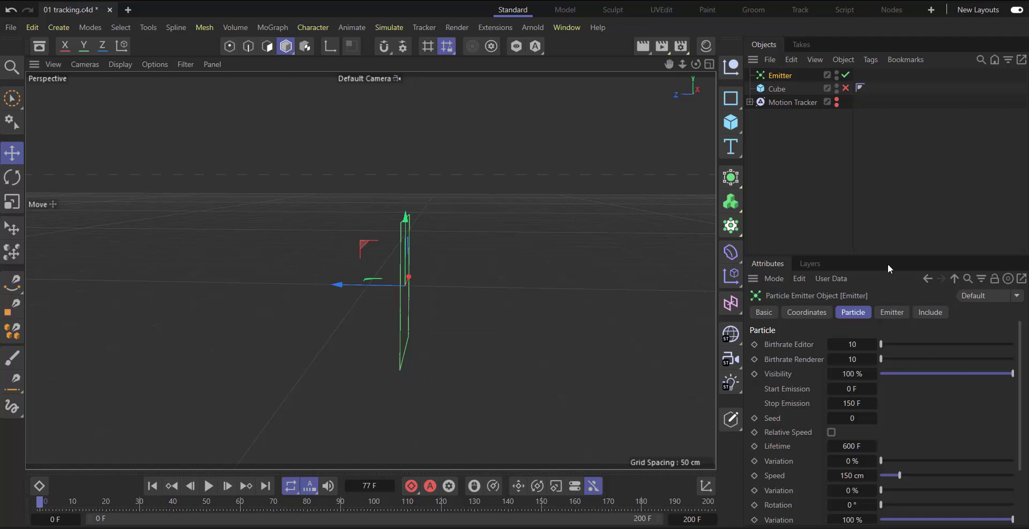
Enlarge the attributes area and examine the emitter's shape and particle settings.
left_click_drag(879, 255, 879, 136)
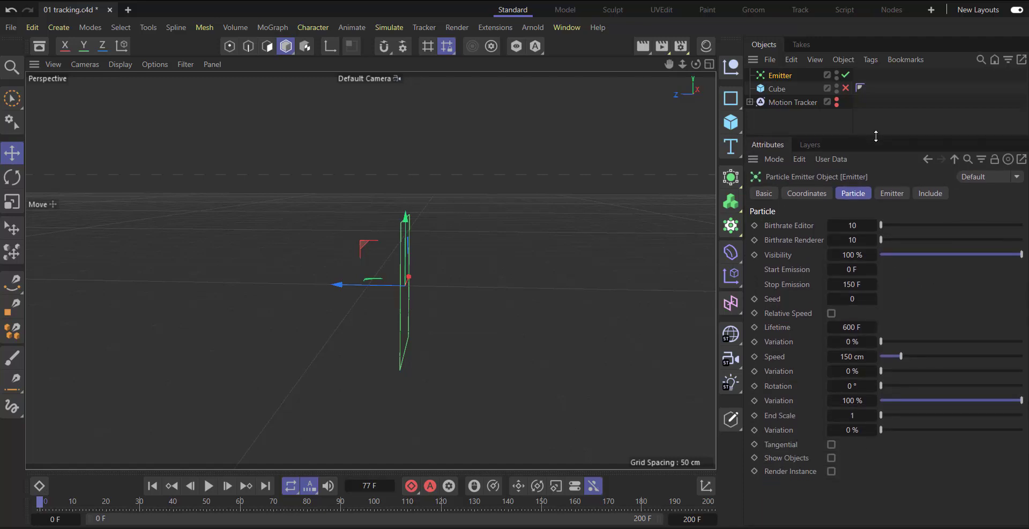
left_click(892, 193)
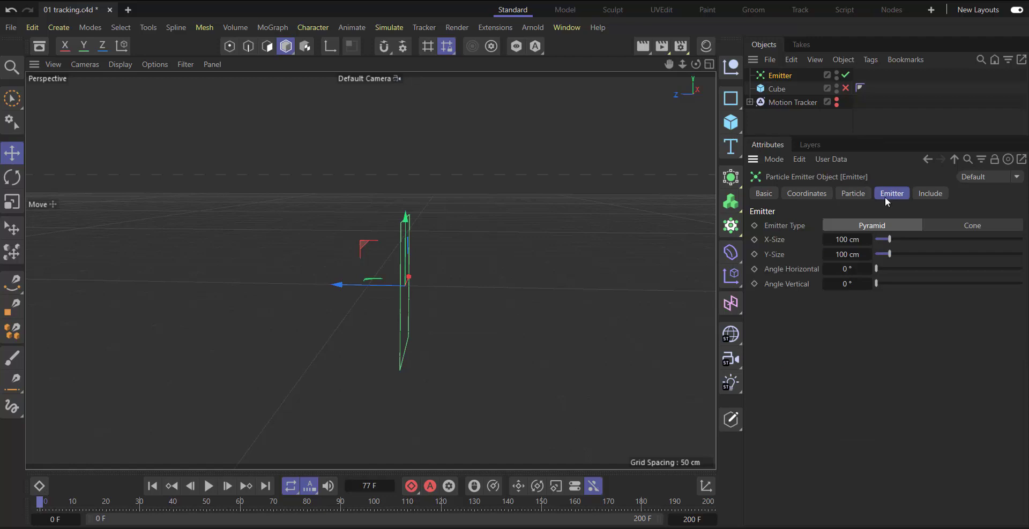
left_click(853, 195)
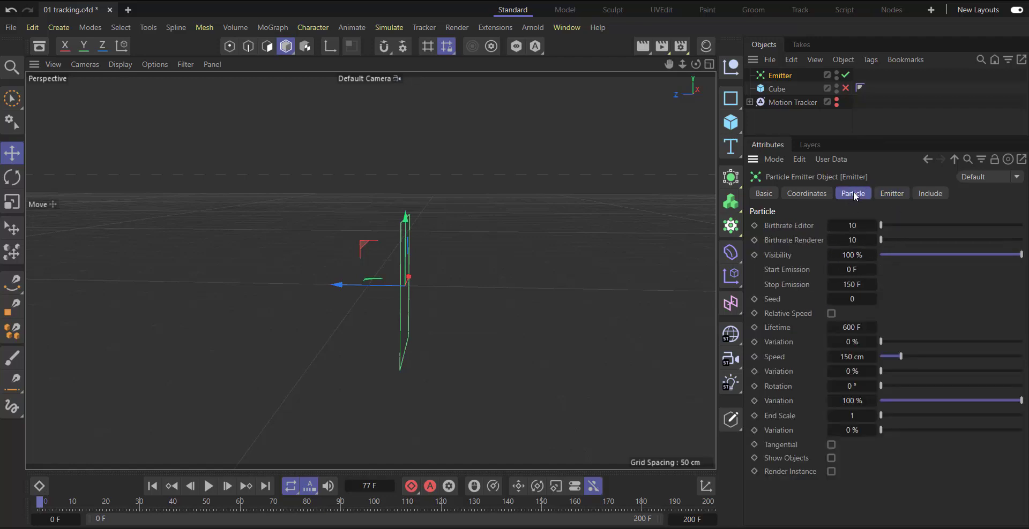
Rotate the emitter so it lies flat and emits upward, and scale it up uniformly.
left_click(20, 181)
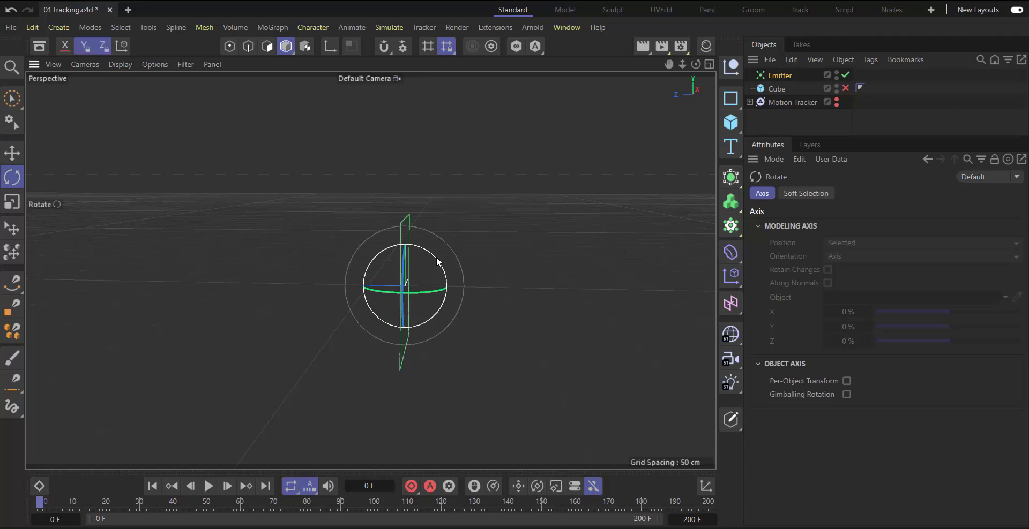
left_click_drag(437, 261, 470, 360)
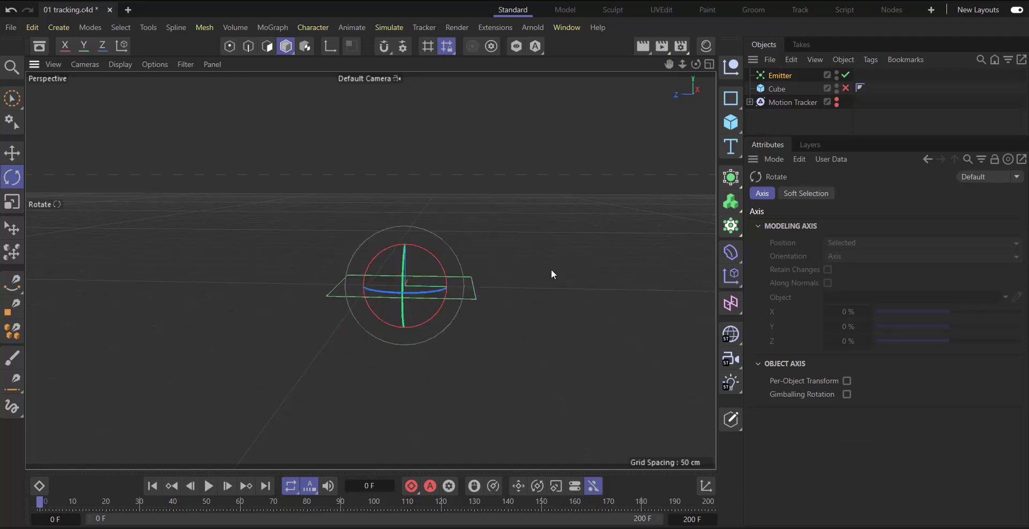
left_click_drag(630, 349, 505, 384, "alt")
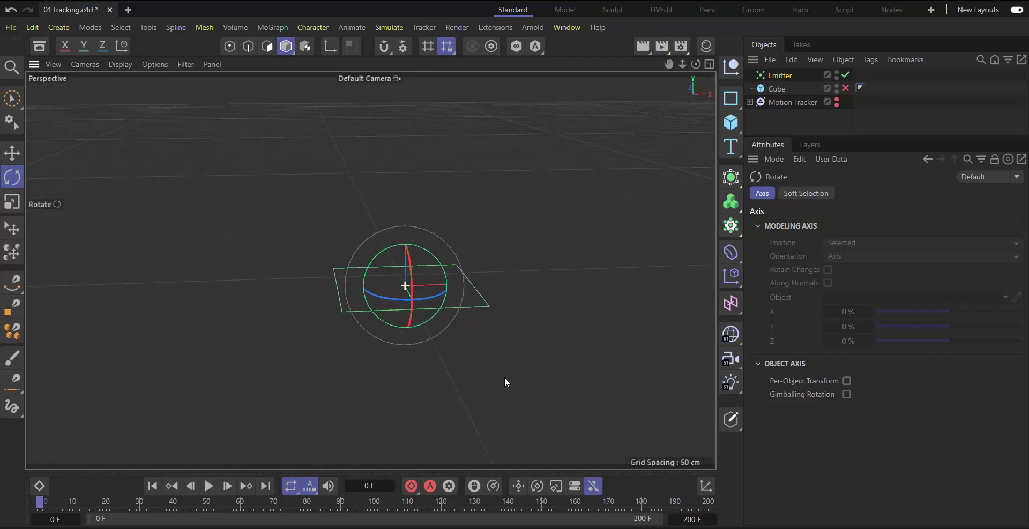
left_click(12, 202)
left_click_drag(142, 321, 927, 244)
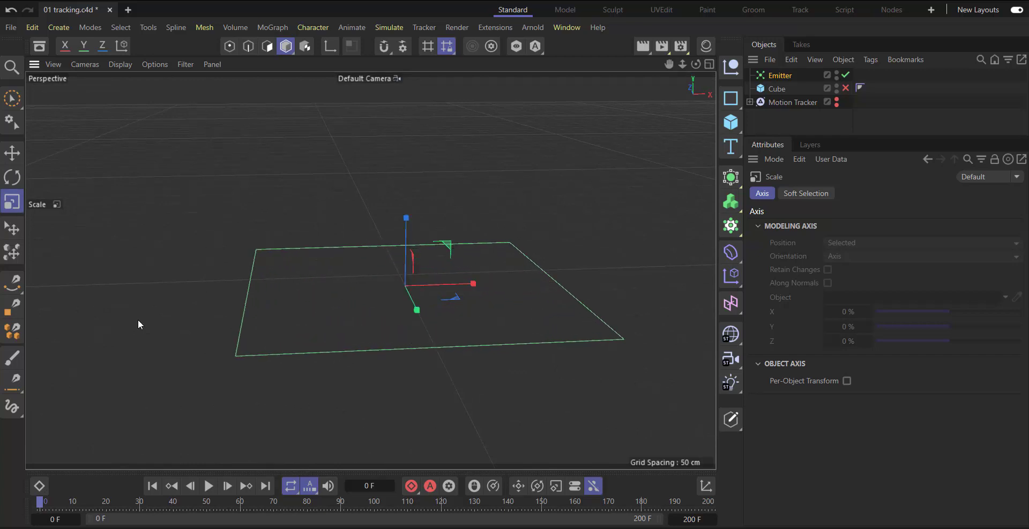
Play the animation to check the upward particle flow, rewind it, and scrub to frame 12.
left_click(209, 487)
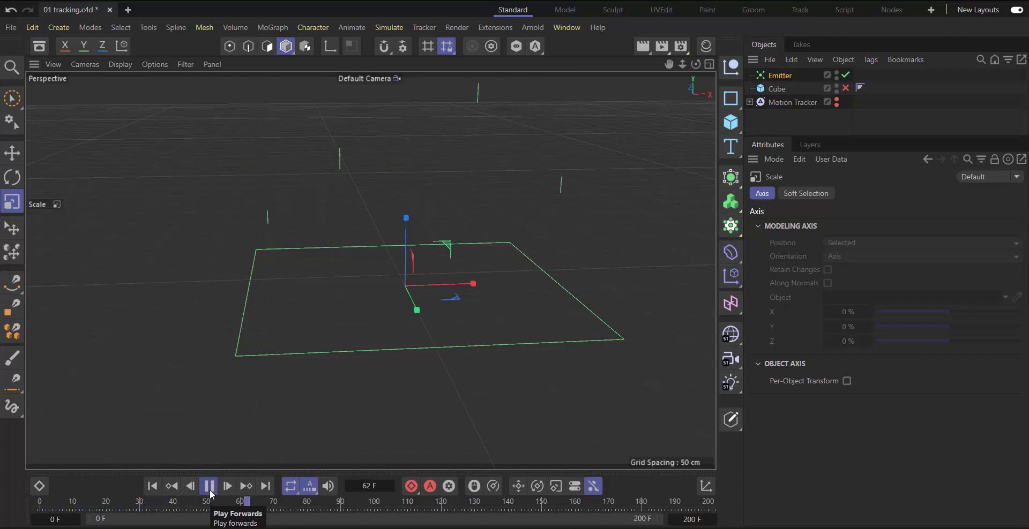
left_click(152, 485)
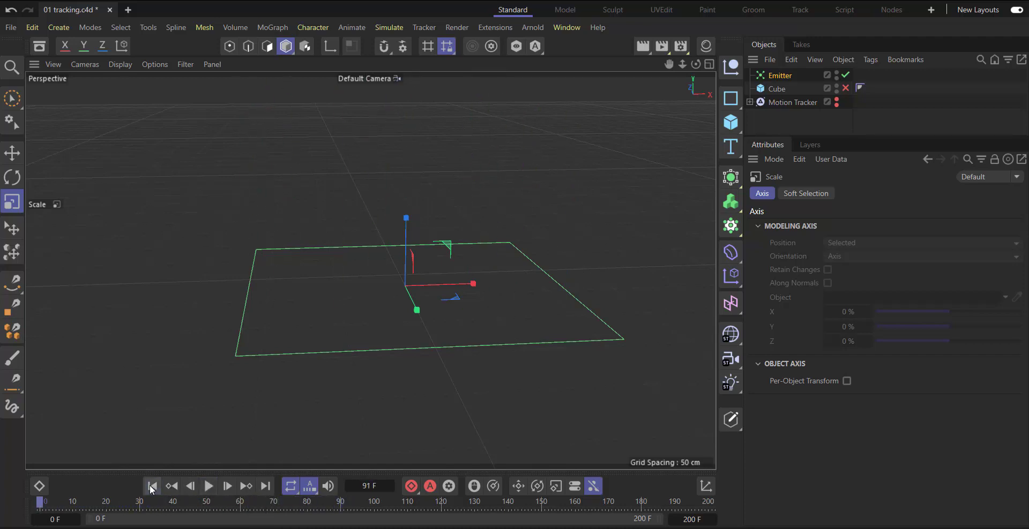
left_click_drag(59, 509, 81, 512)
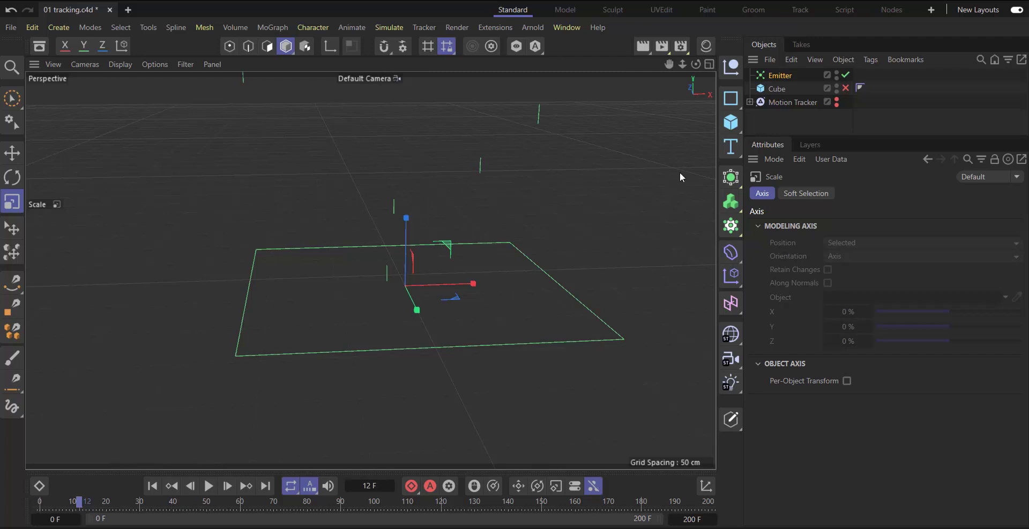
Add a Sphere primitive and move it along its Z axis to the emitter's position.
left_click(733, 125)
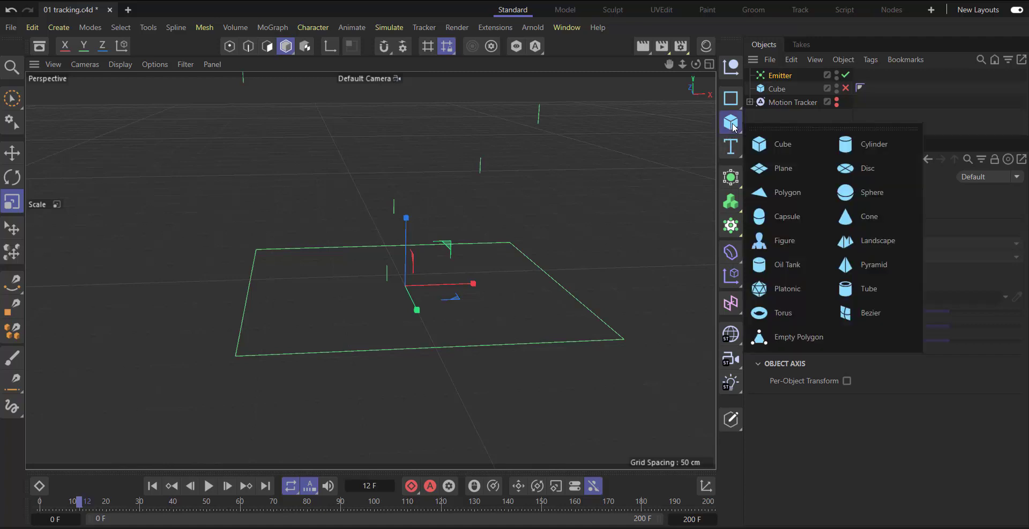
left_click(881, 196)
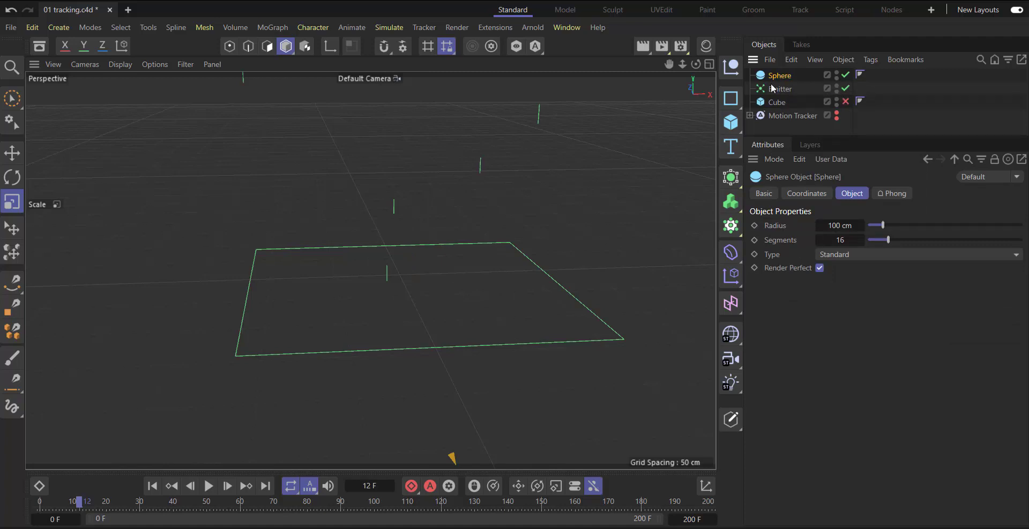
scroll(524, 316, "down", 10)
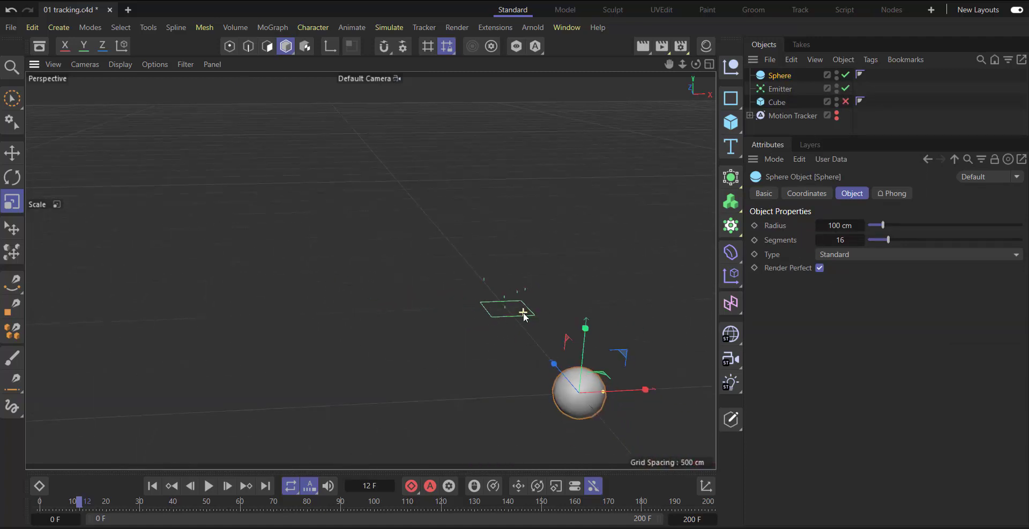
key("e")
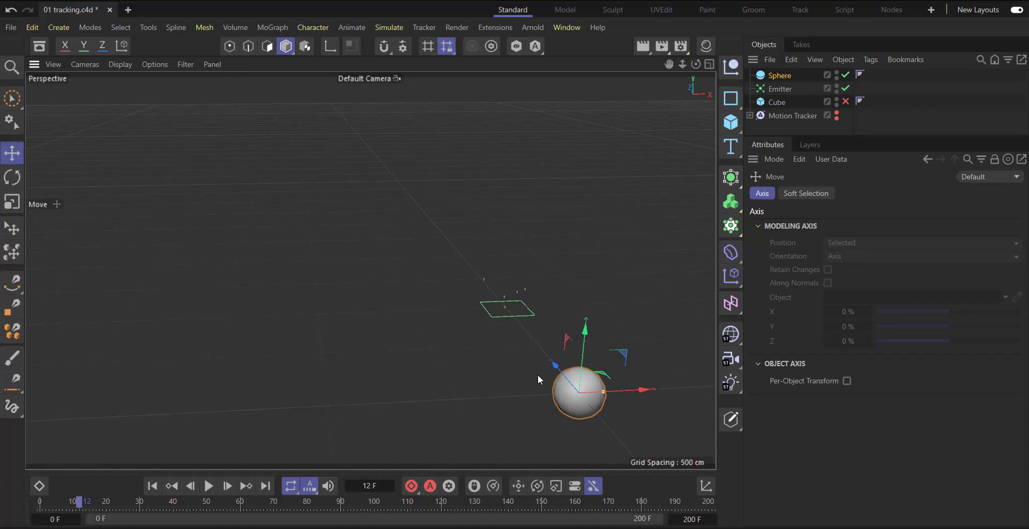
left_click_drag(571, 383, 497, 308)
scroll(519, 313, "up", 5)
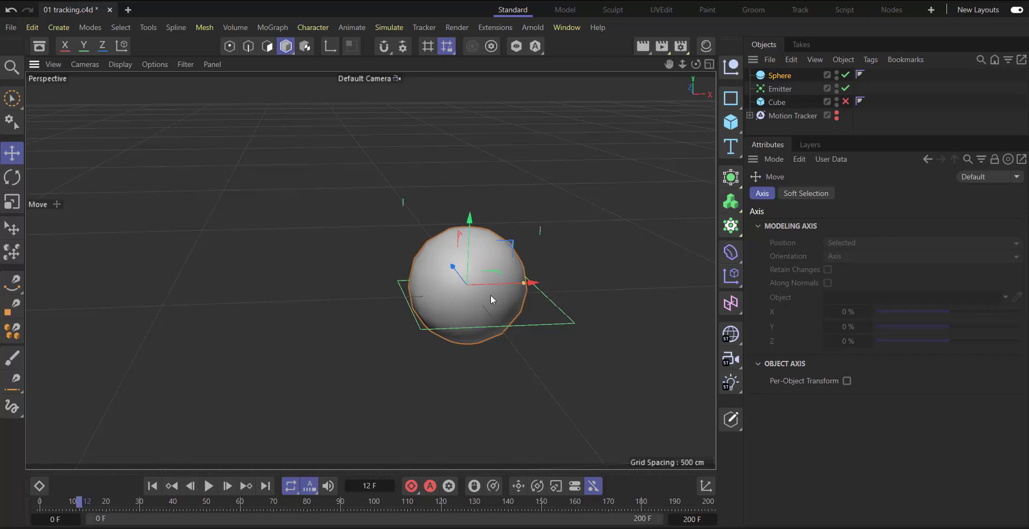
Display polygon lines over the shaded sphere and bring up the sphere's object properties.
key("m")
key("b")
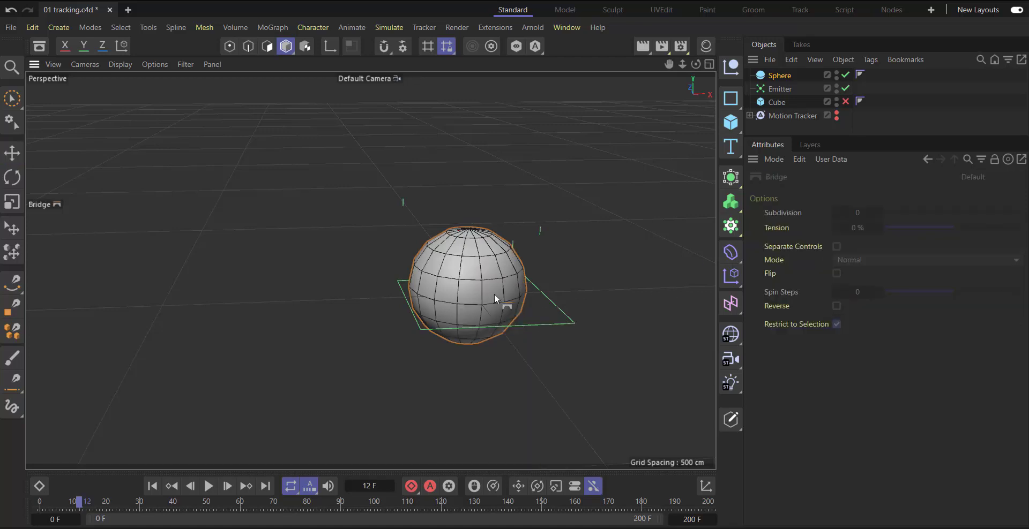
left_click(776, 77)
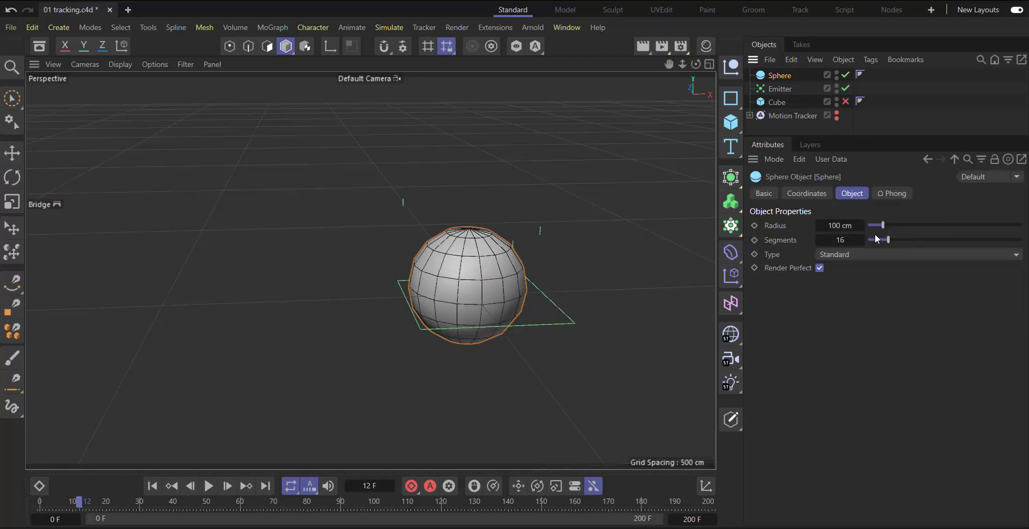
Set the sphere's radius to 10 cm.
left_click(845, 227)
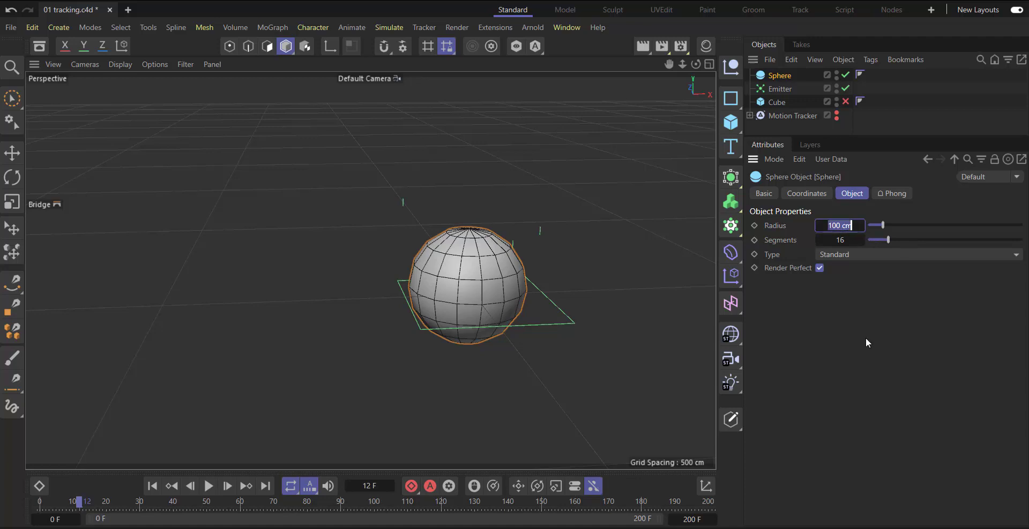
type("10")
key("Return")
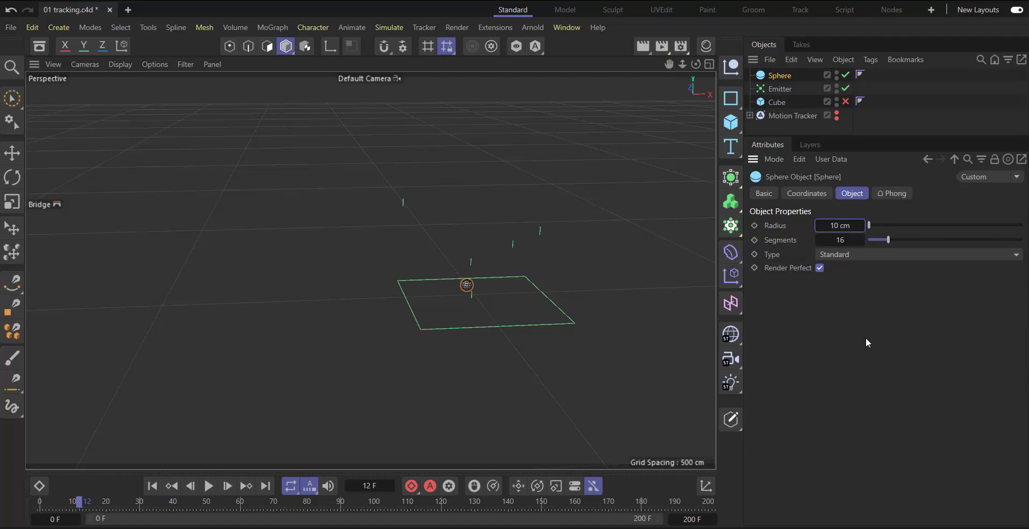
Set the sphere's radius to 30 cm and its type to Icosahedron.
left_click(843, 226)
type("30")
key("Return")
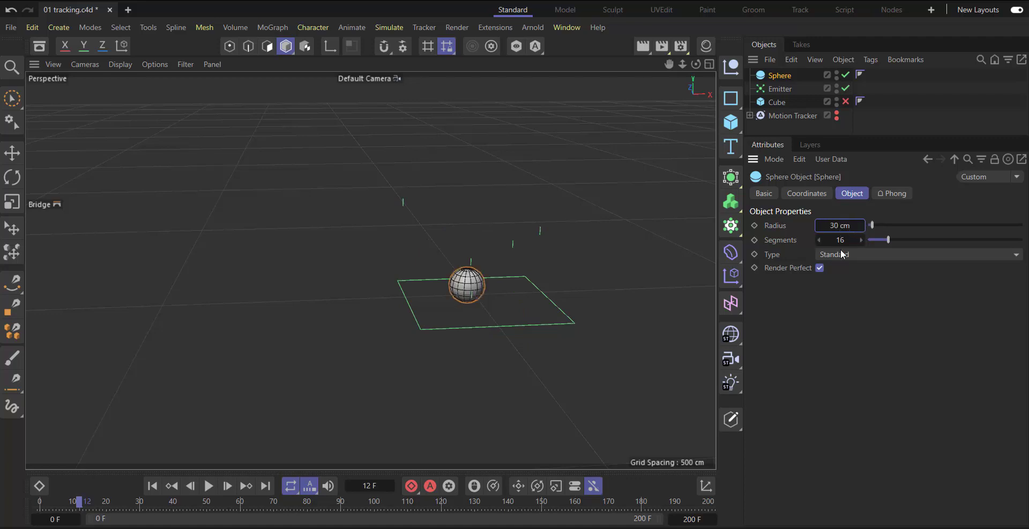
left_click(837, 256)
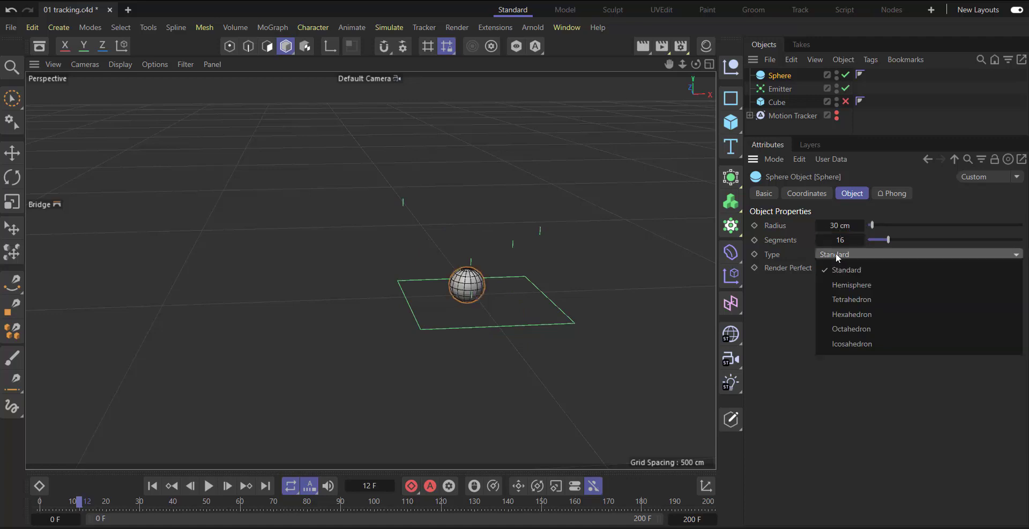
left_click(857, 344)
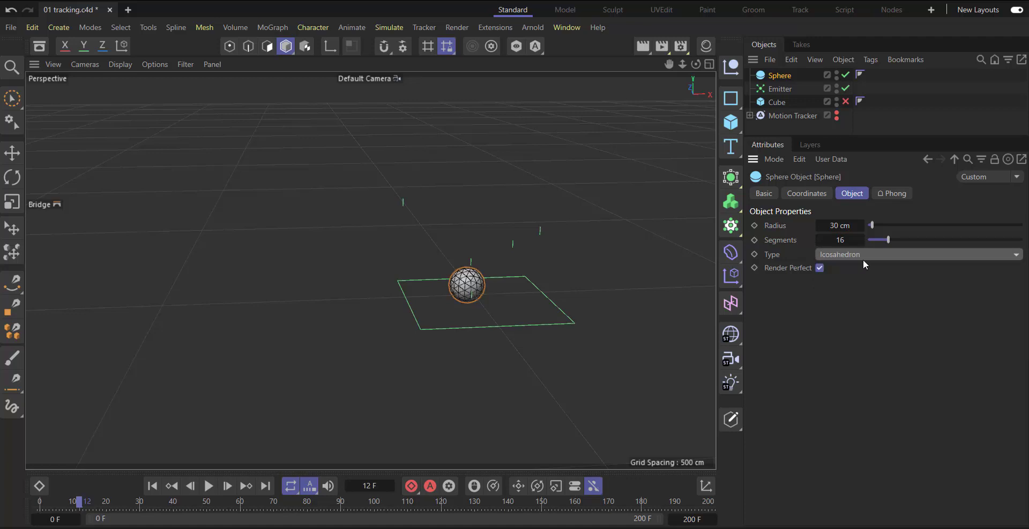
Try the Octahedron type on the sphere and set it back to Icosahedron.
scroll(480, 291, "up", 4)
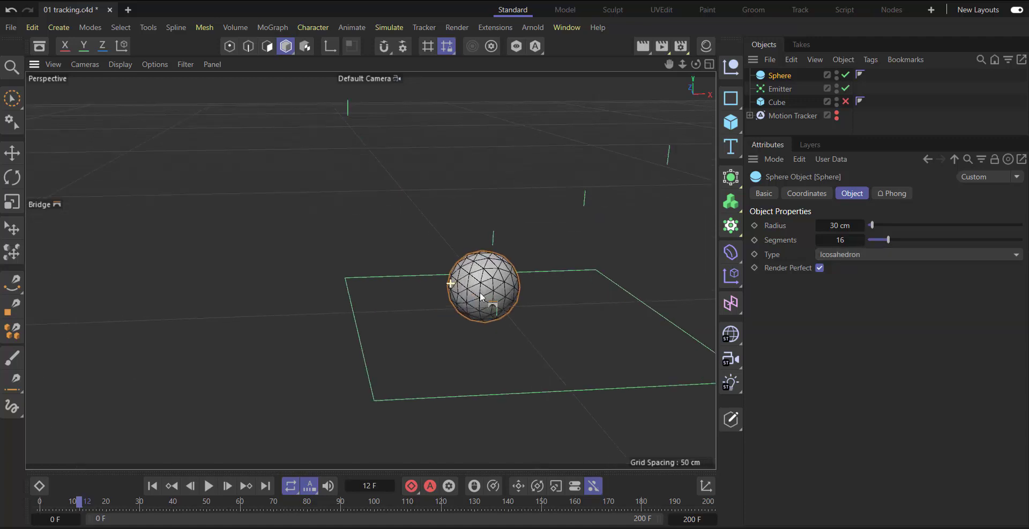
left_click(854, 254)
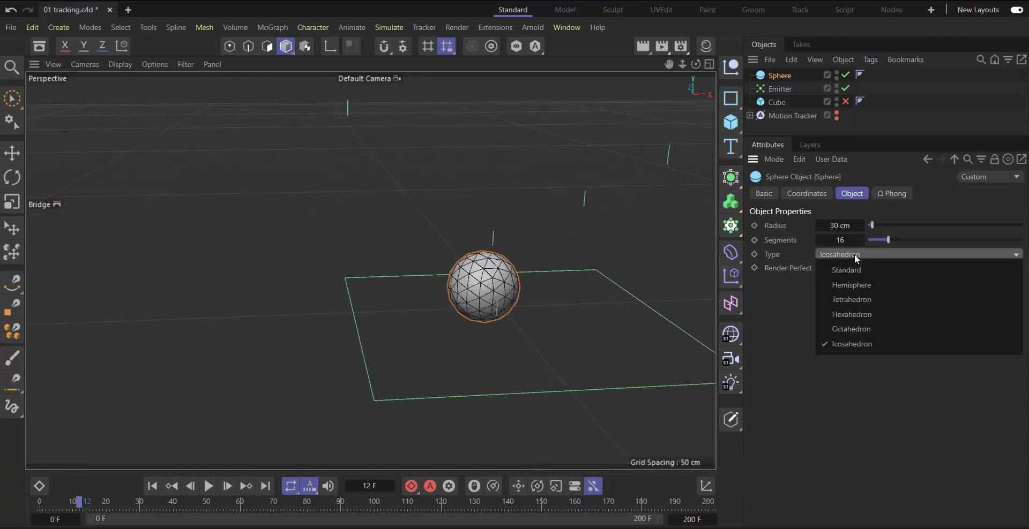
left_click(854, 329)
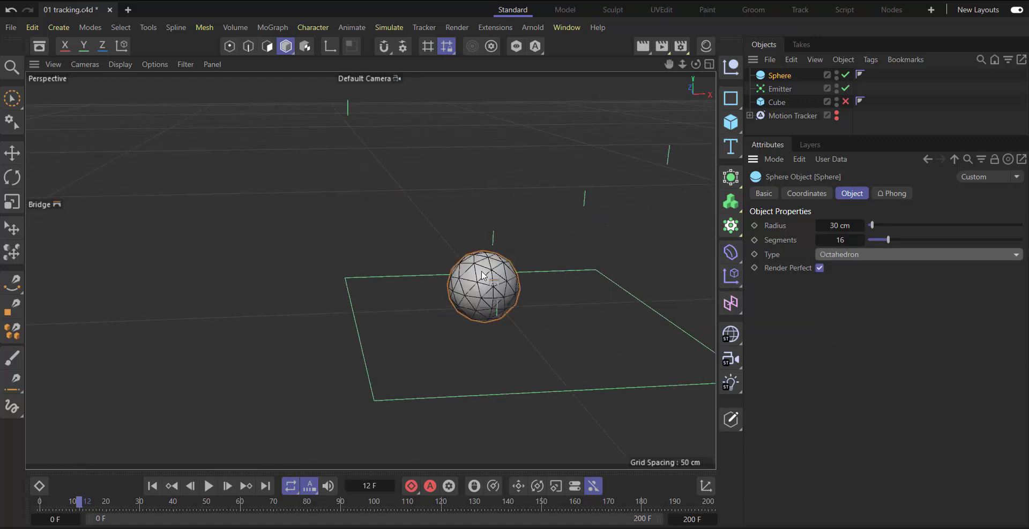
left_click(856, 256)
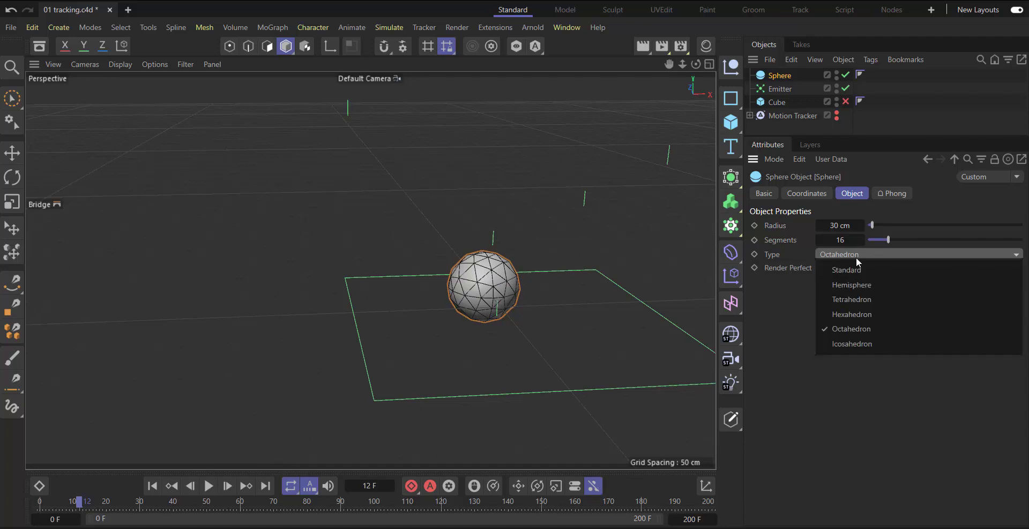
left_click(837, 347)
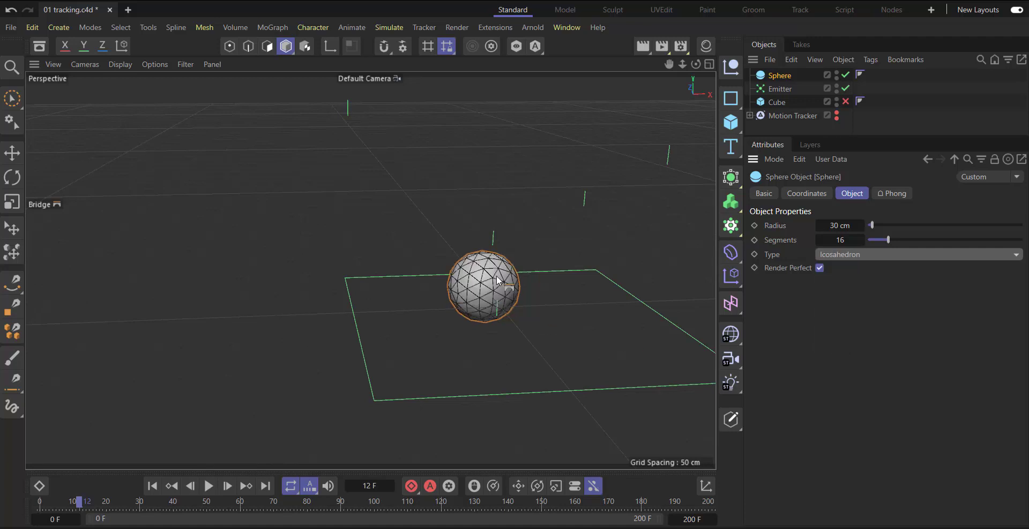
Make the sphere a child of the Emitter and play the animation from the first frame.
left_click(12, 153)
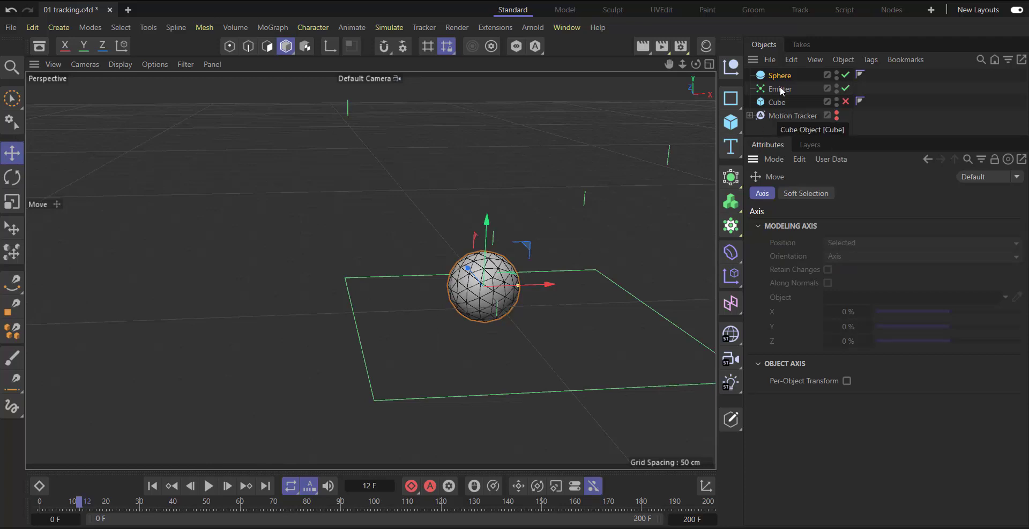
left_click(785, 76)
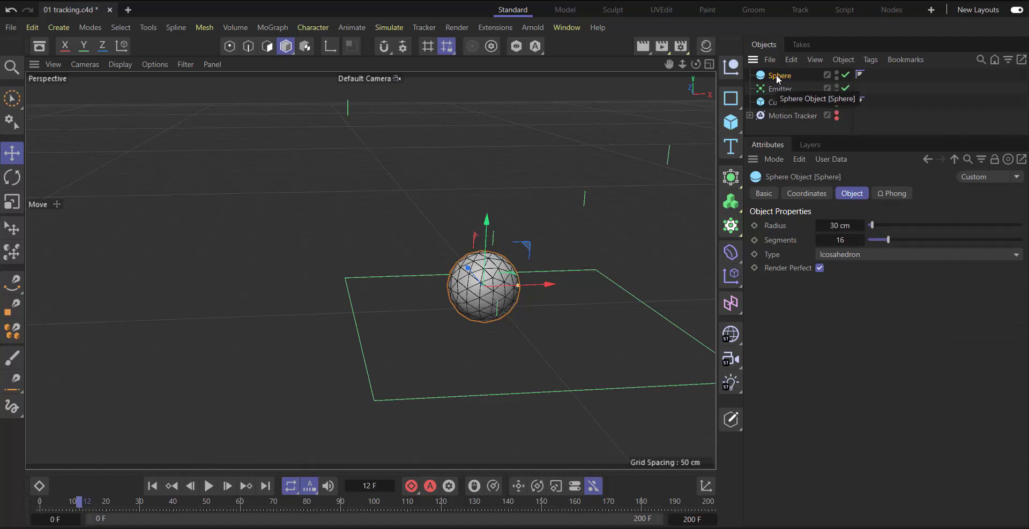
left_click_drag(776, 78, 782, 88)
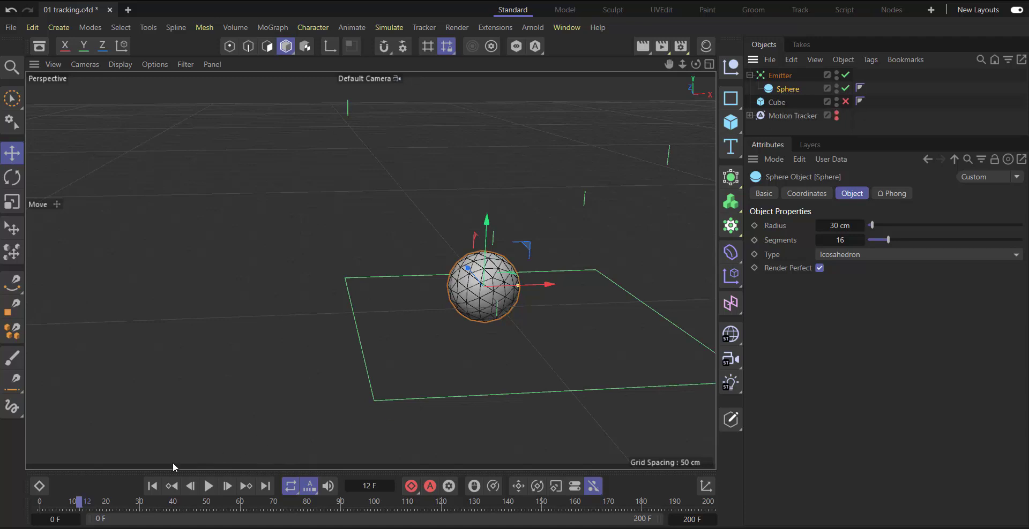
left_click(152, 486)
left_click(213, 487)
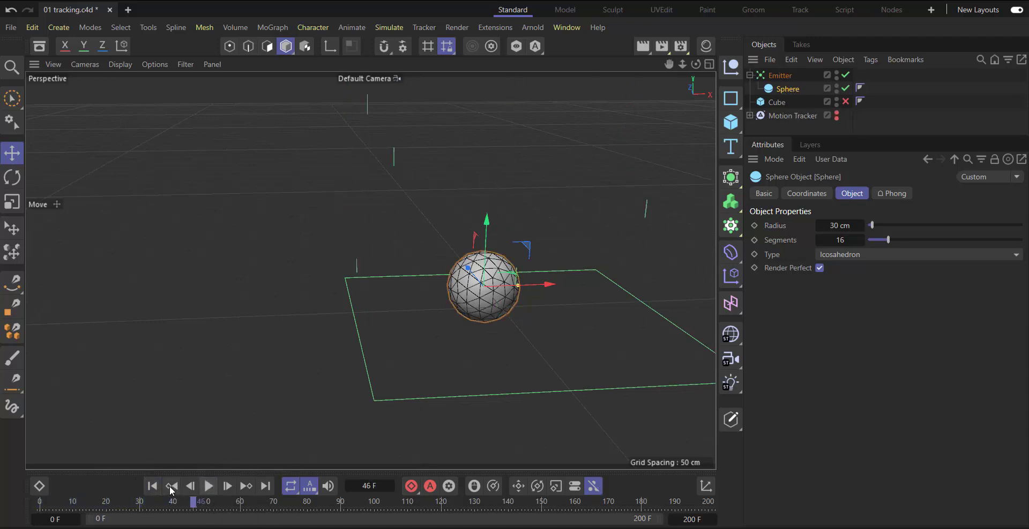
Enable Show Objects in the Emitter's particle settings.
left_click(780, 76)
left_click(786, 89)
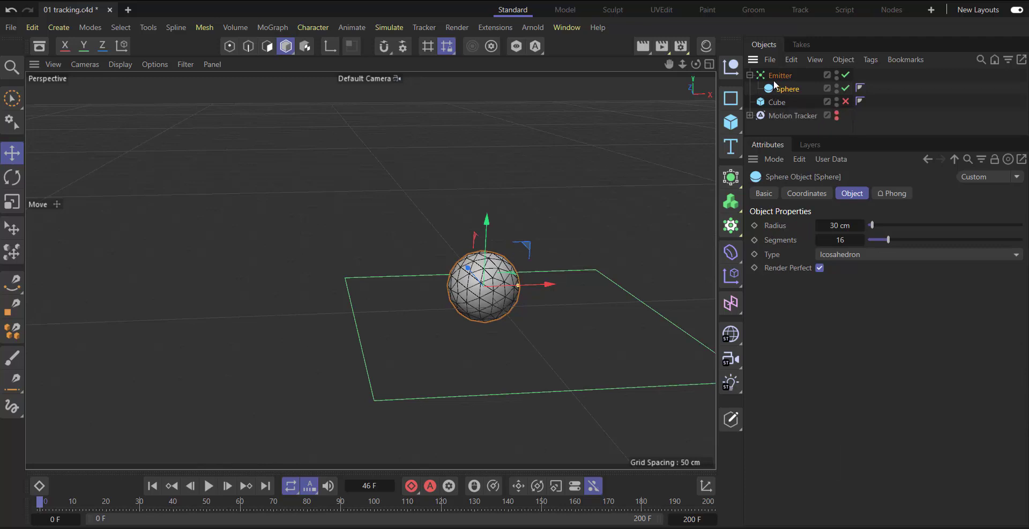
left_click(777, 79)
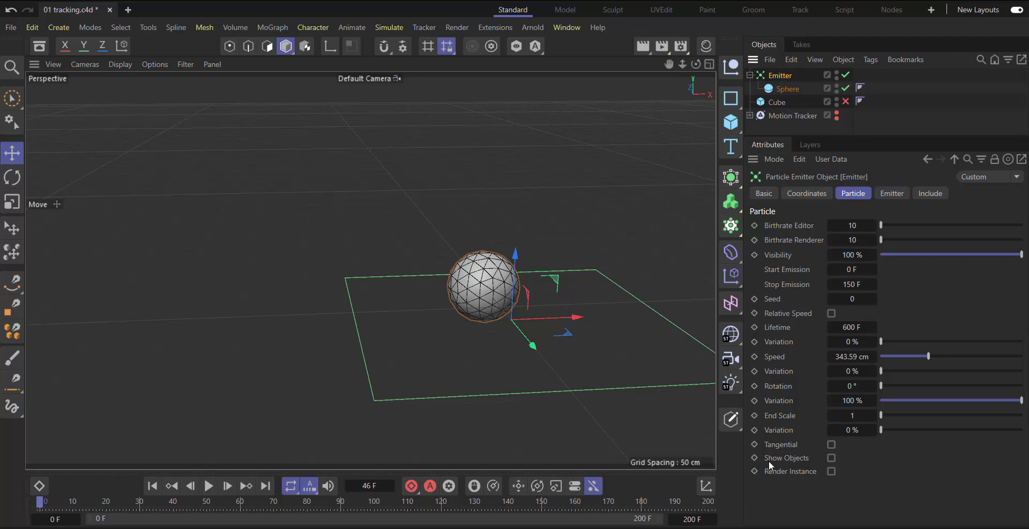
left_click(831, 459)
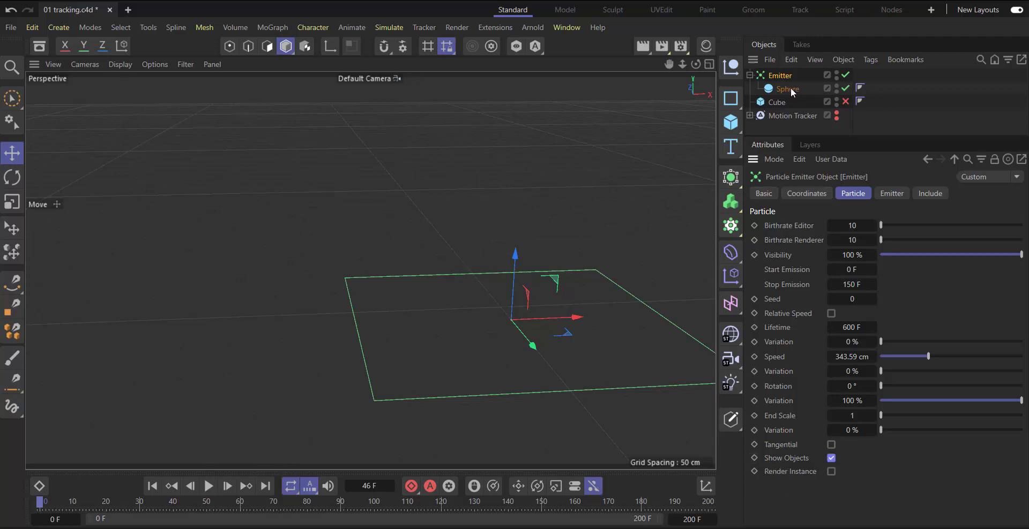
Play the animation and set the Emitter's Stop Emission to 170 F.
left_click(208, 487)
scroll(208, 348, "down", 10)
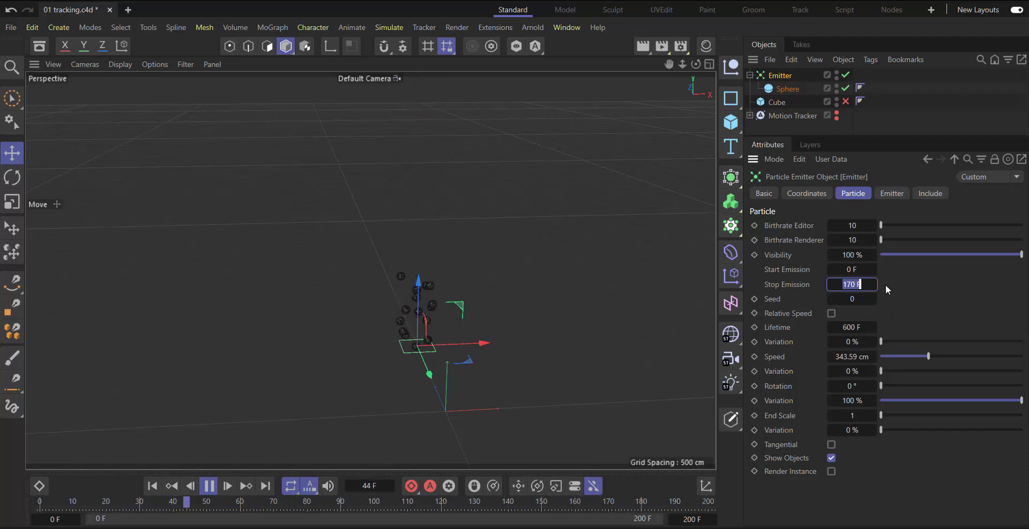
left_click(851, 255)
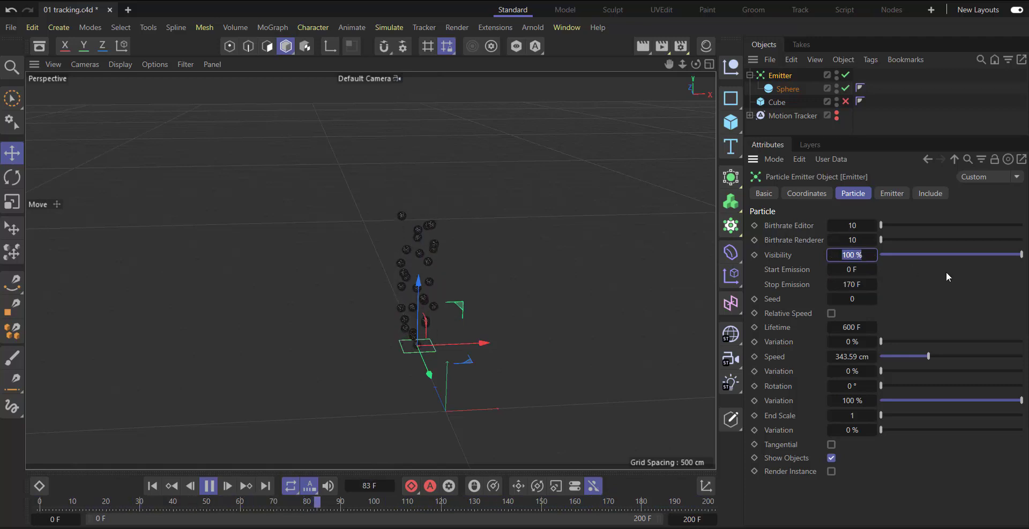
left_click(862, 328)
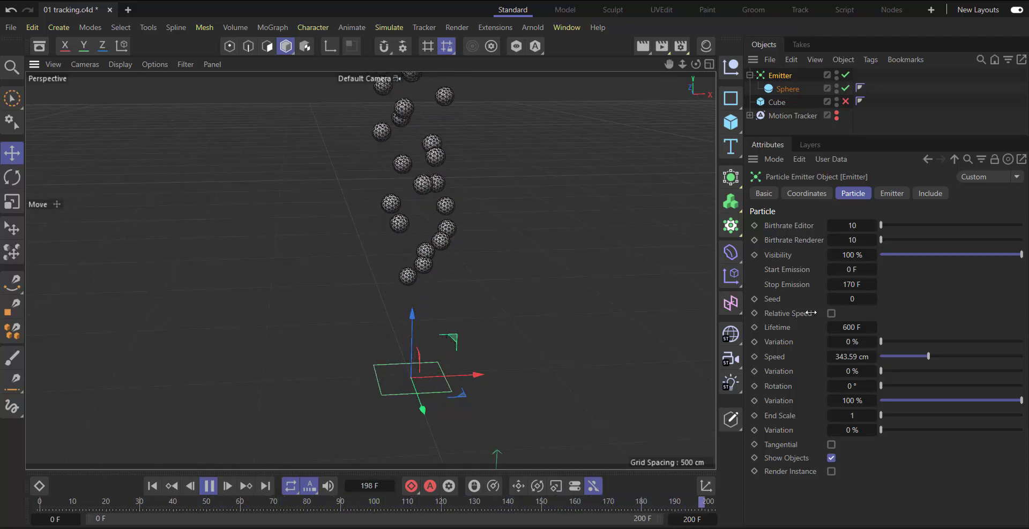
Lower the Emitter's particle speed to 150.59 cm during playback.
left_click_drag(853, 300, 867, 299)
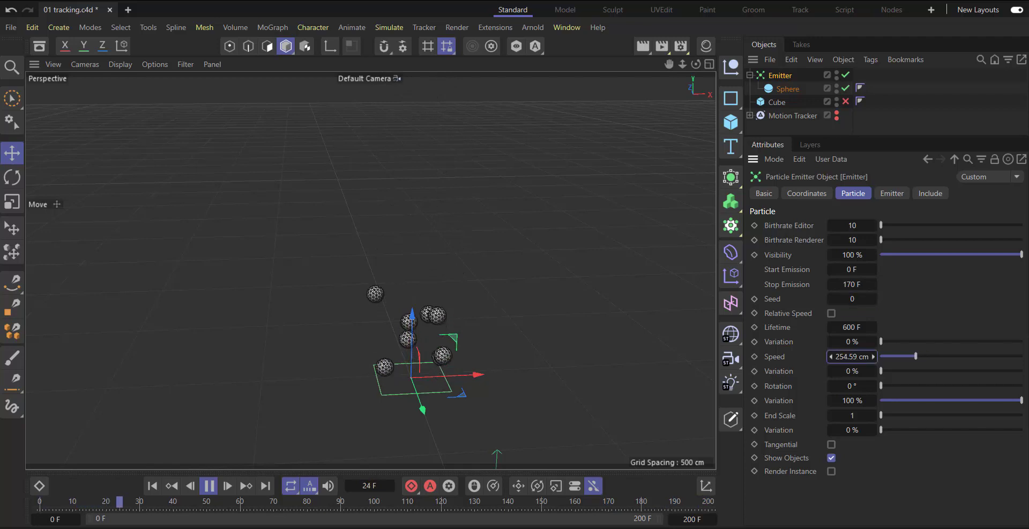
left_click_drag(852, 357, 845, 357)
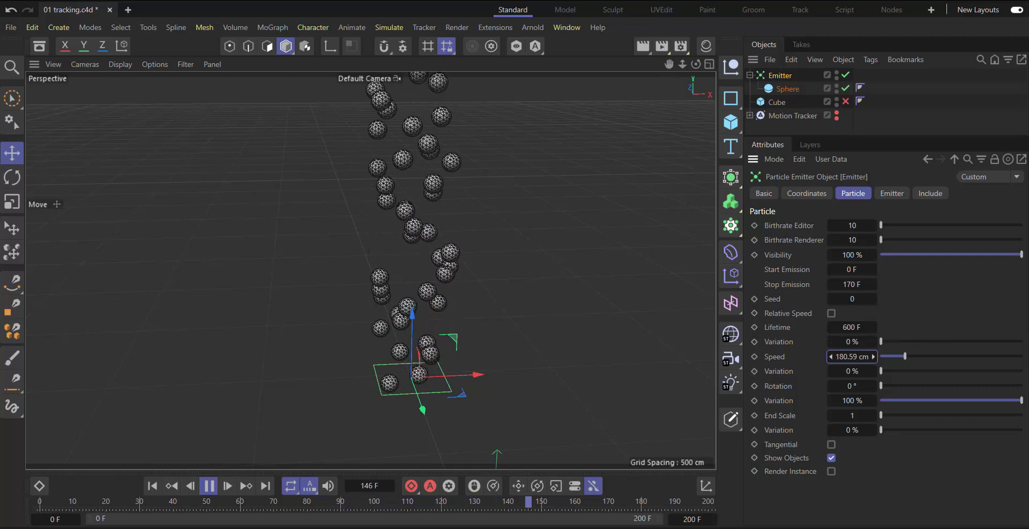
left_click_drag(852, 357, 836, 356)
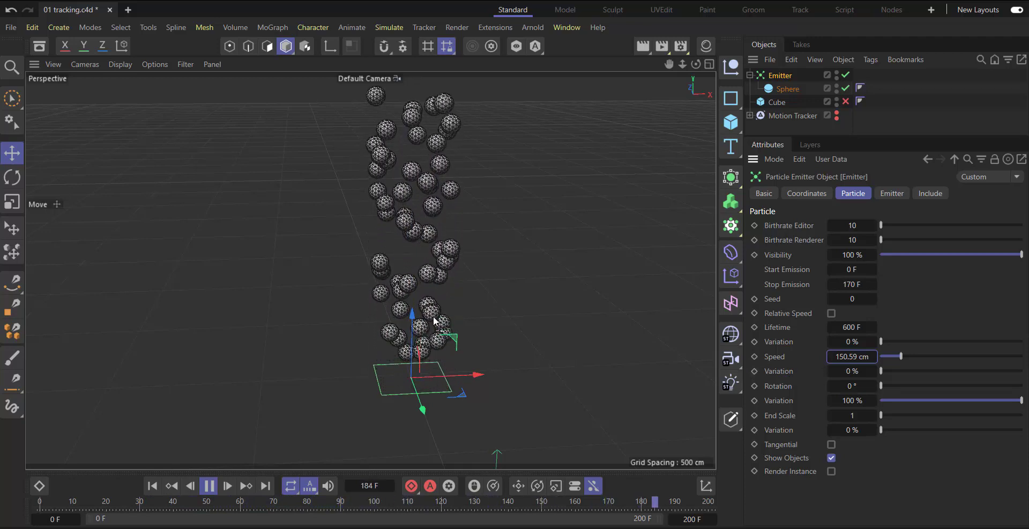
Raise the Emitter's particle speed to 396.59 cm and set Start Emission to -9 F.
scroll(418, 384, "up", 5)
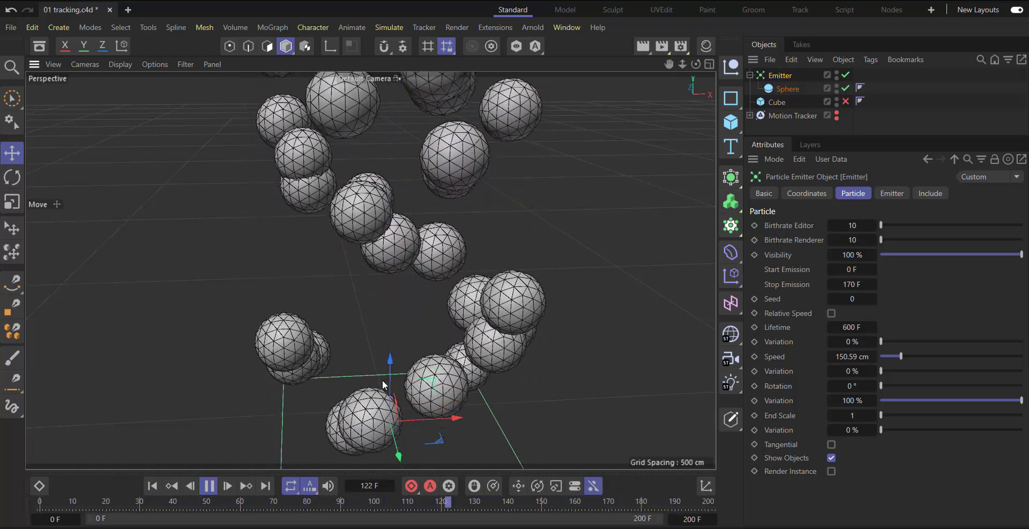
left_click_drag(530, 368, 509, 292, "alt")
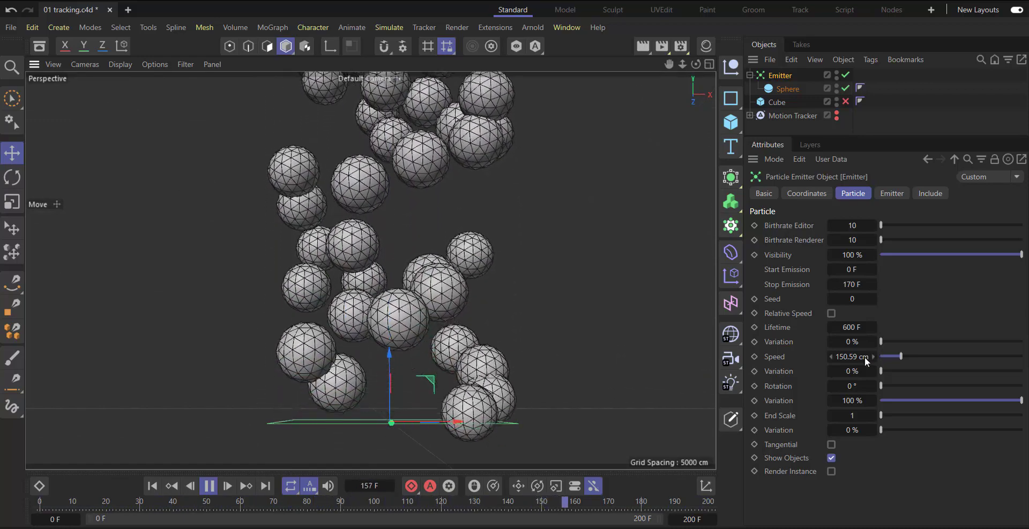
left_click(848, 357)
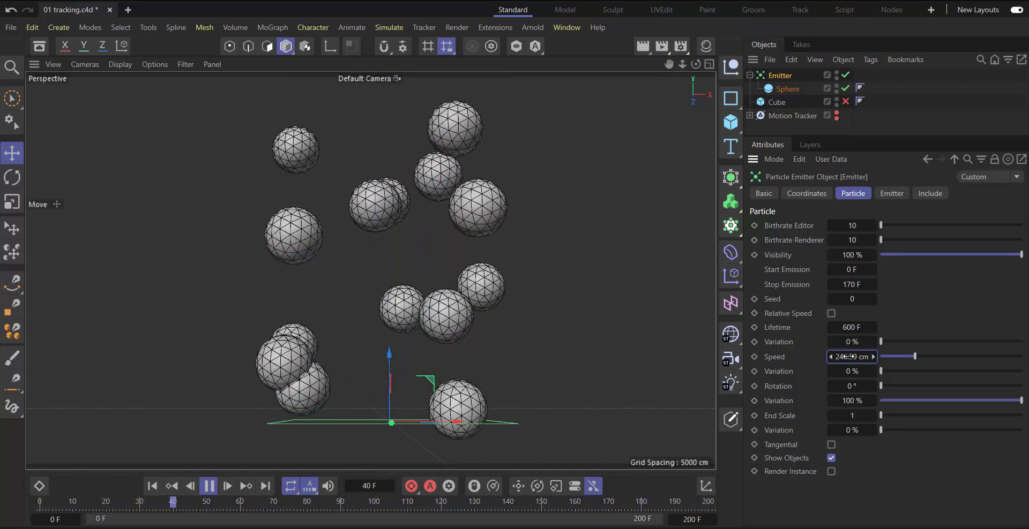
left_click_drag(845, 356, 857, 357)
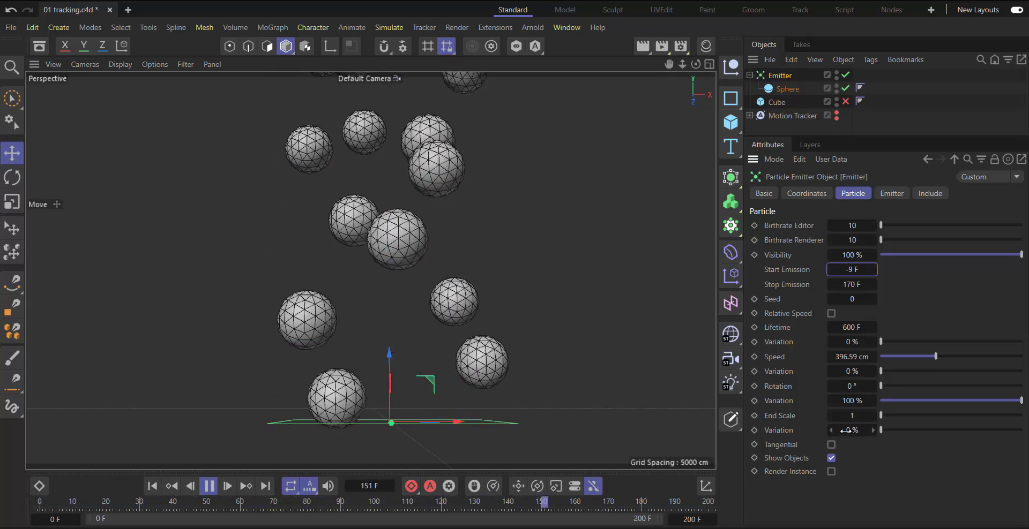
Set the Emitter's End Scale variation to 4 % so the spheres differ slightly in size.
left_click_drag(854, 431, 868, 430)
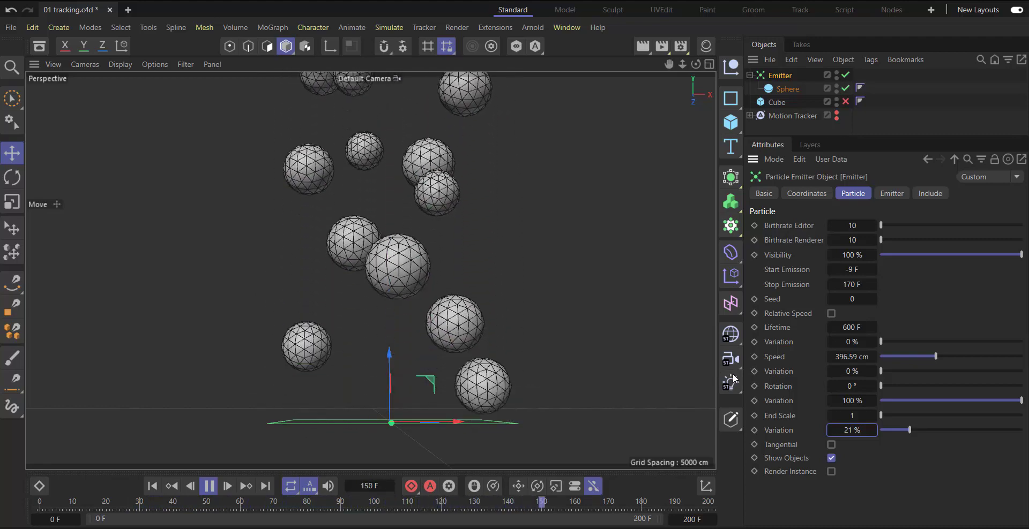
left_click_drag(909, 430, 893, 430)
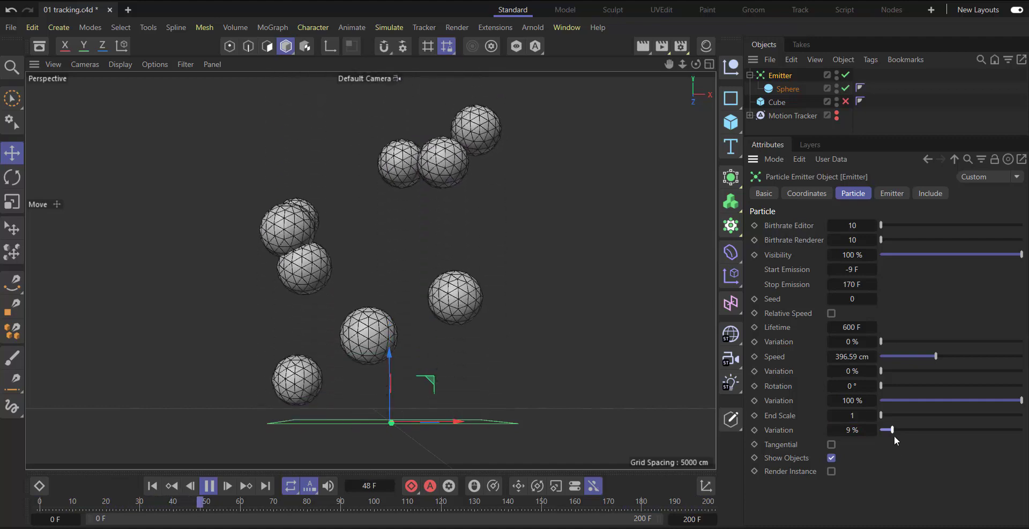
left_click_drag(886, 429, 884, 430)
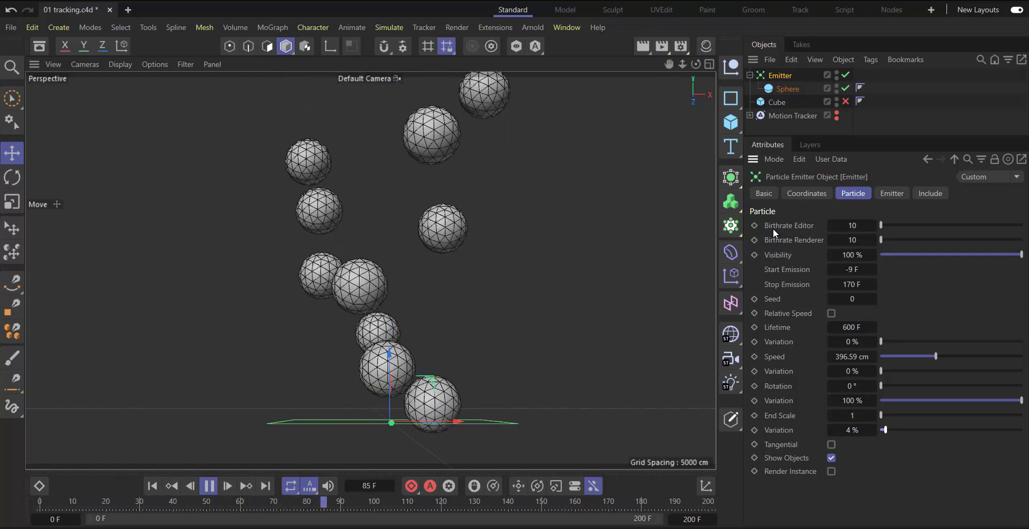
Check the Emitter's editor birthrate and its emitter type, size and angle settings.
left_click_drag(855, 226, 845, 225)
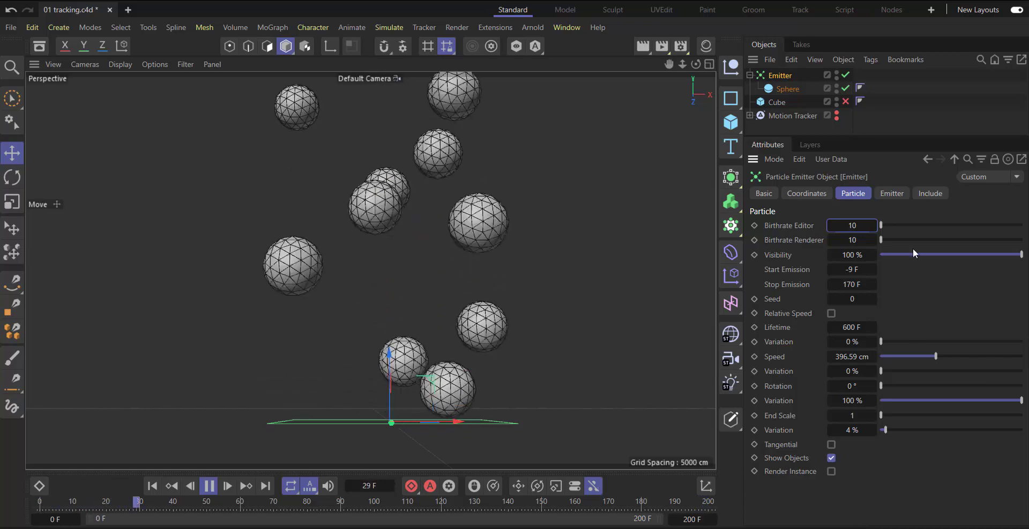
left_click(905, 196)
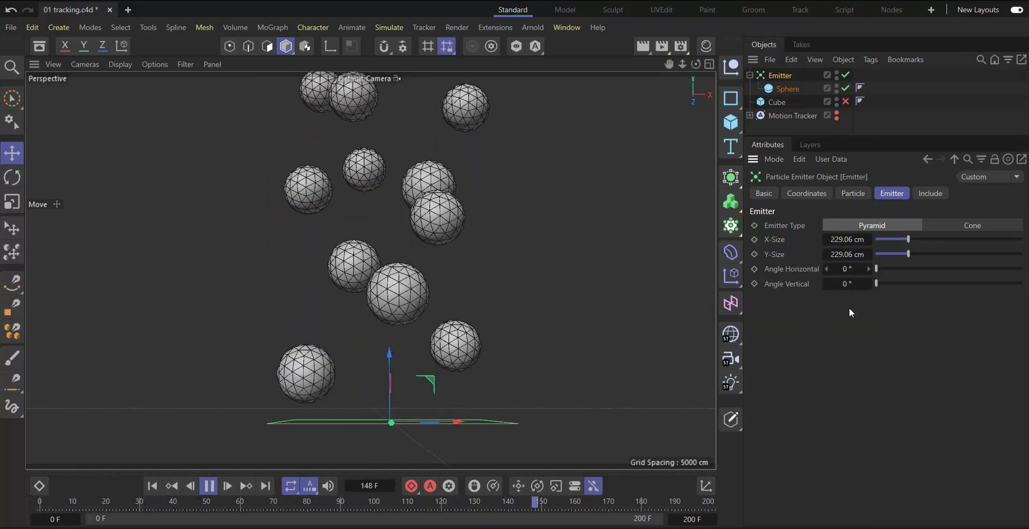
left_click(862, 192)
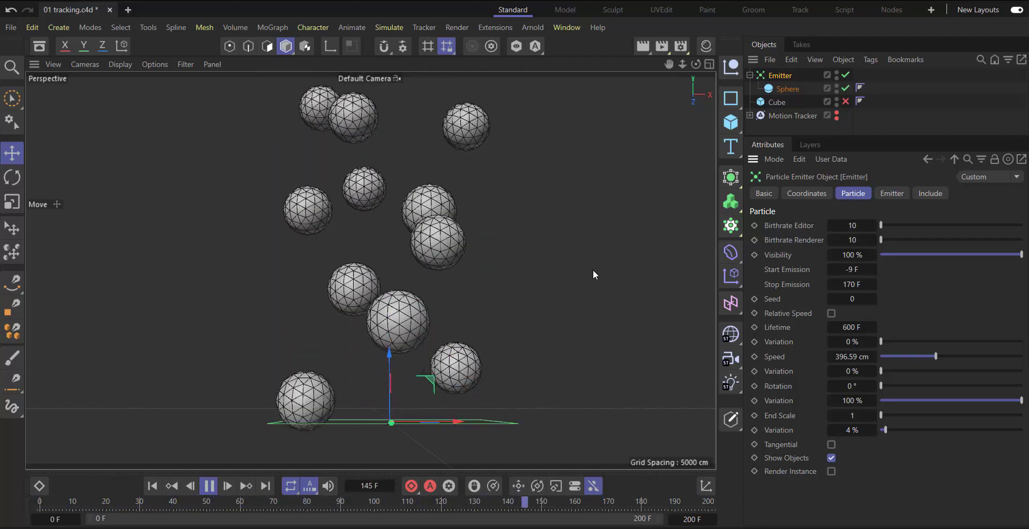
With playback stopped, show the Motion Tracker again and view the scene through its Solved Camera.
left_click(208, 486)
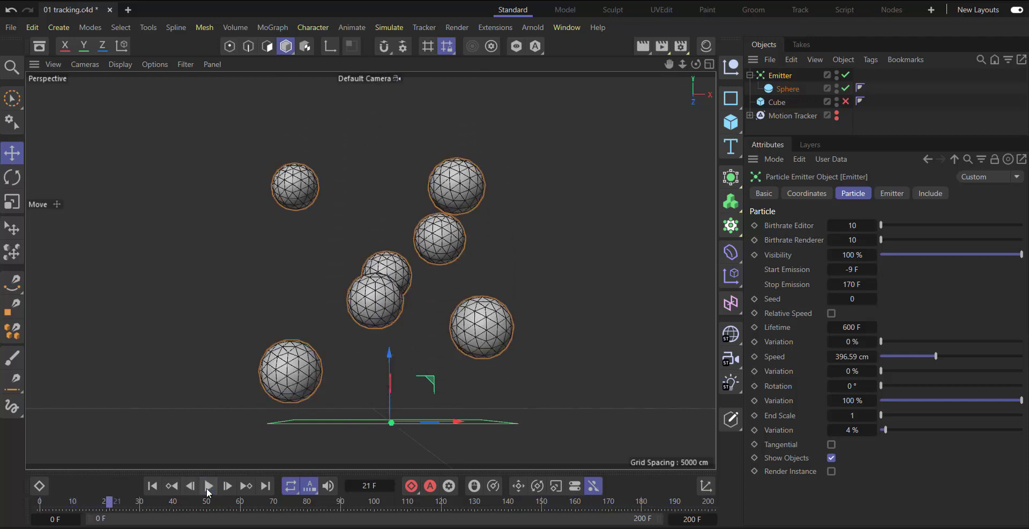
left_click(839, 117)
left_click(836, 118)
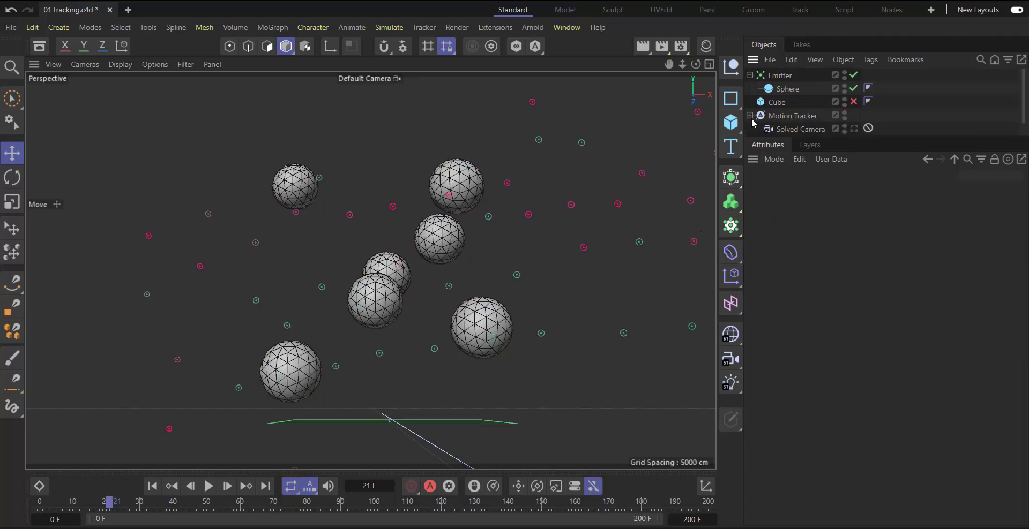
left_click(855, 129)
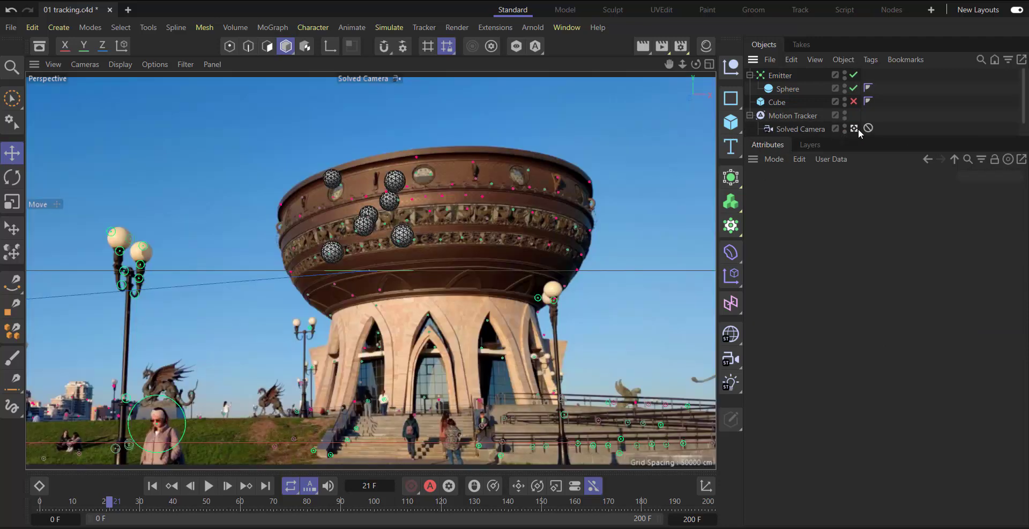